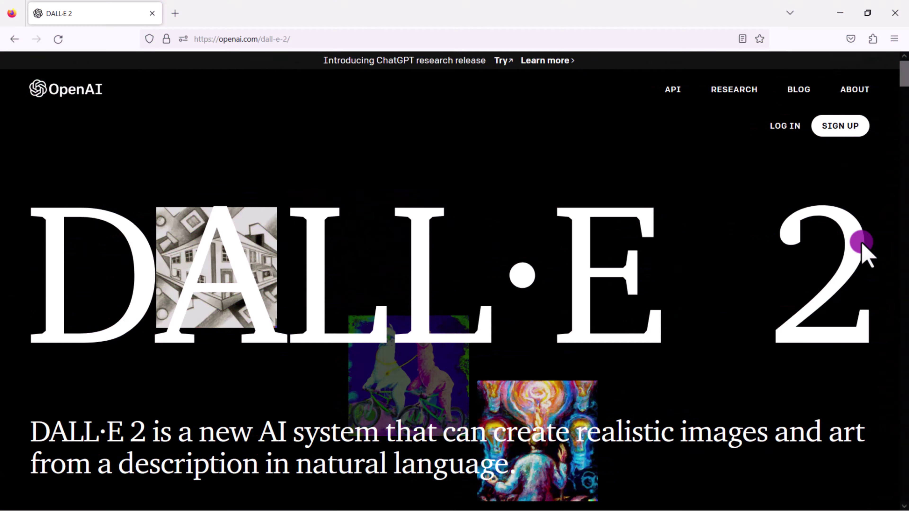
Step: Scroll down the DALL·E page and open the OpenAI login in a new tab
scroll(864, 251, "down", 2)
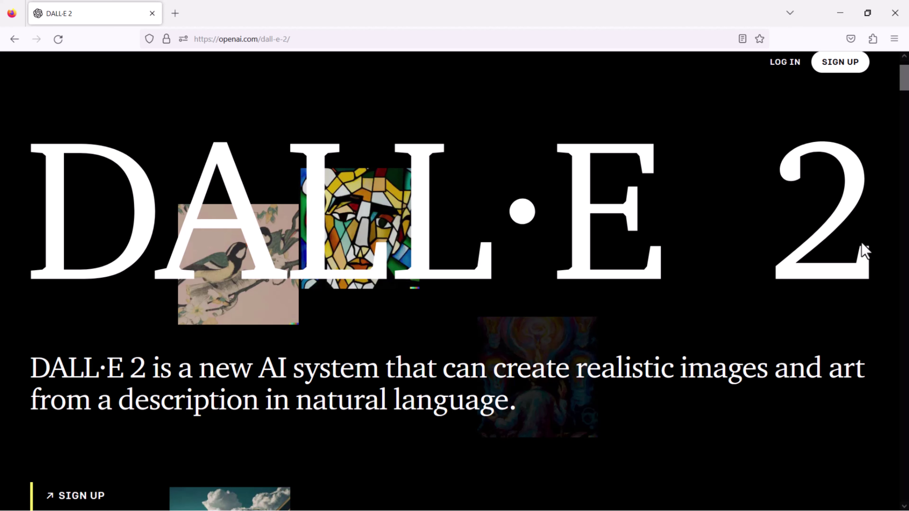
scroll(862, 244, "down", 5)
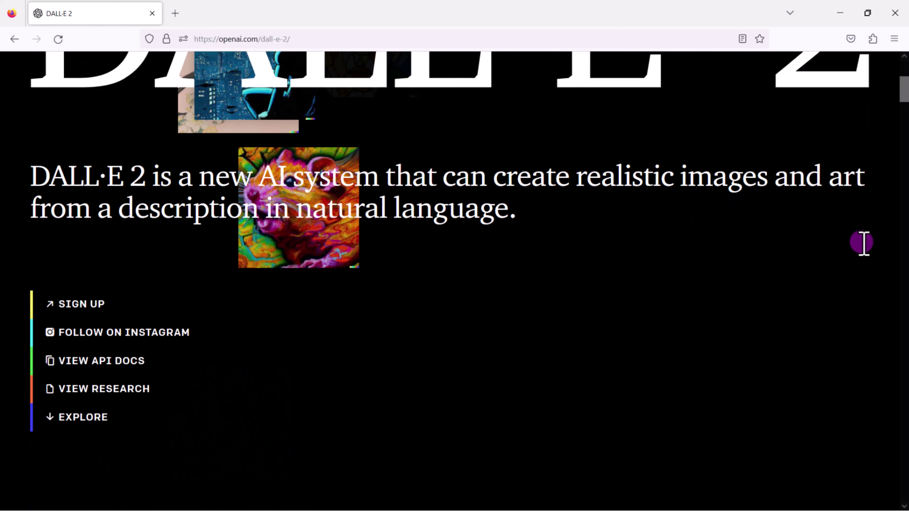
scroll(864, 243, "down", 8)
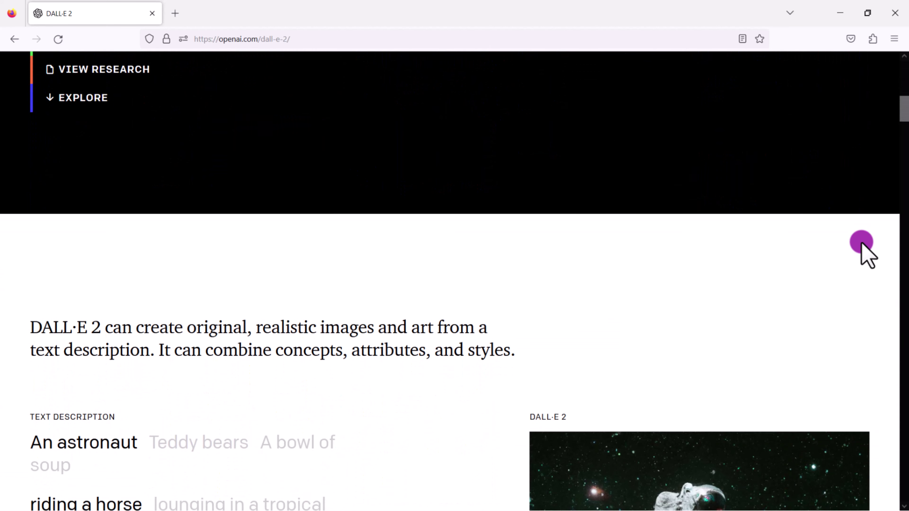
scroll(862, 247, "down", 8)
left_click(905, 96)
left_click_drag(905, 97, 903, 67)
left_click(840, 127)
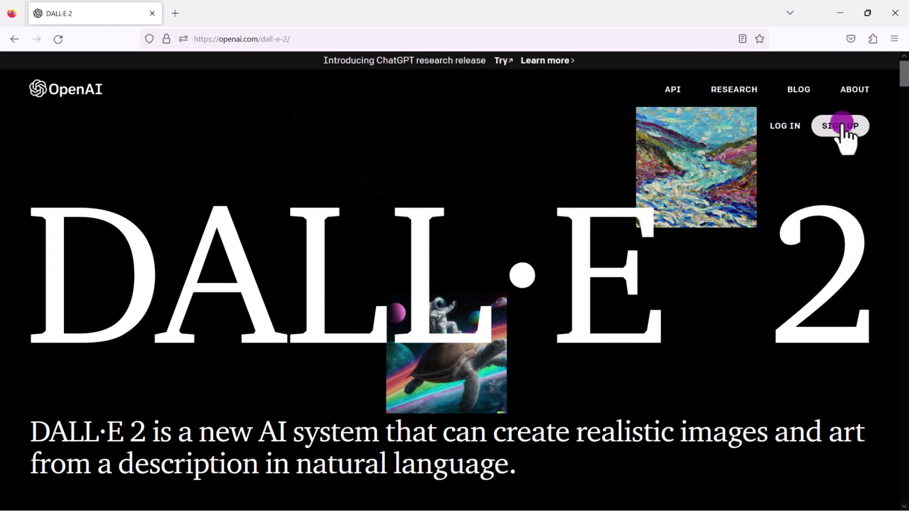
left_click(791, 125)
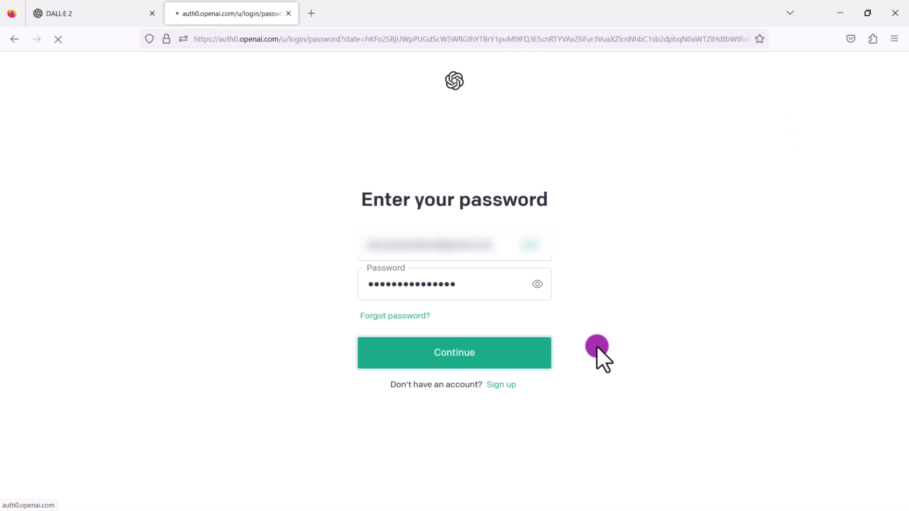
Step: Sign in with the account password, enter the first name, and dismiss the welcome message
left_click(520, 352)
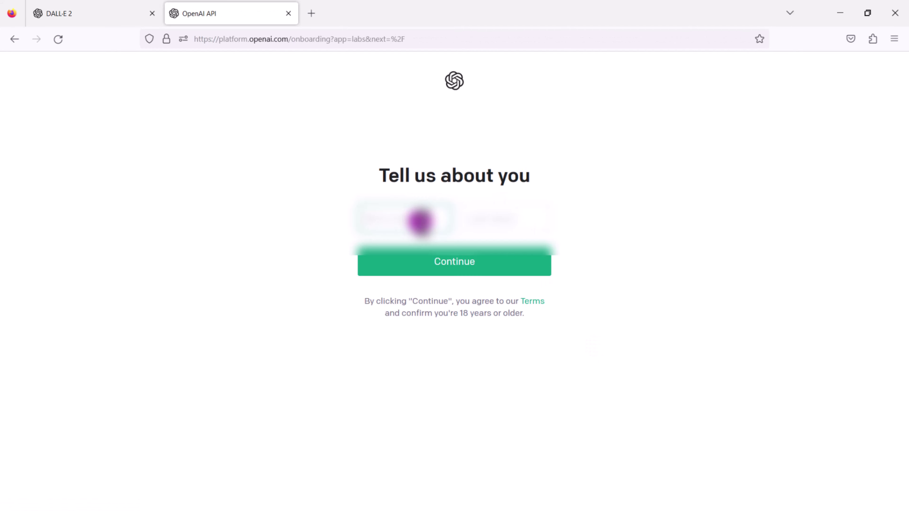
left_click(418, 222)
type("Jennifer")
key("Tab")
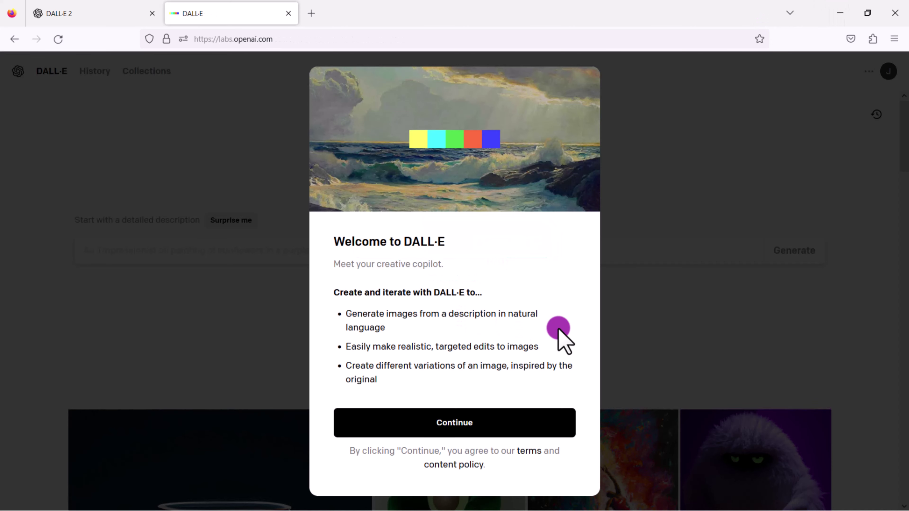
left_click(552, 425)
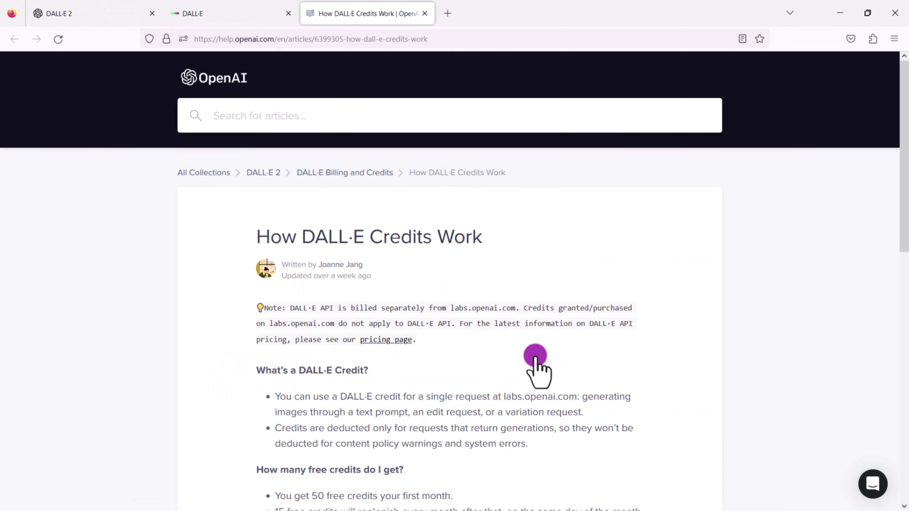
Step: Read the credits article, highlight the last bullet on commercial use rights, then return to DALL·E
scroll(536, 361, "down", 3)
scroll(536, 362, "down", 3)
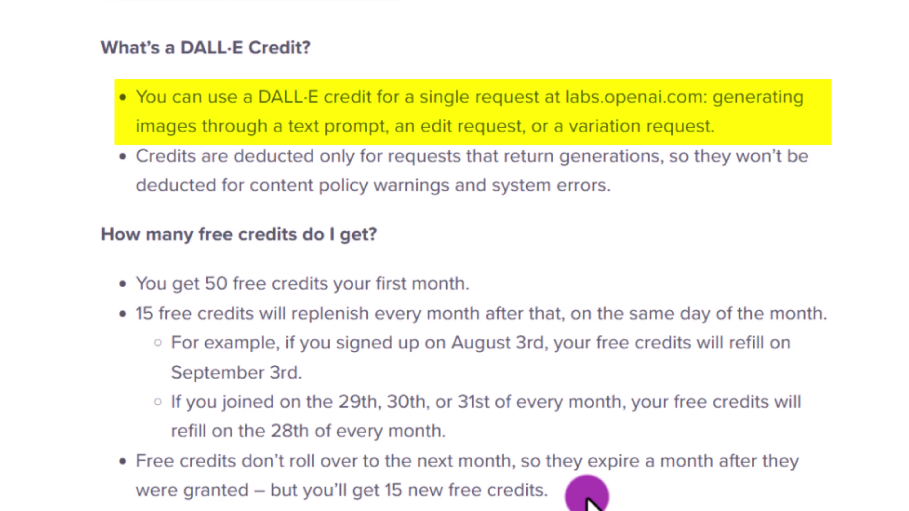
scroll(515, 356, "down", 2)
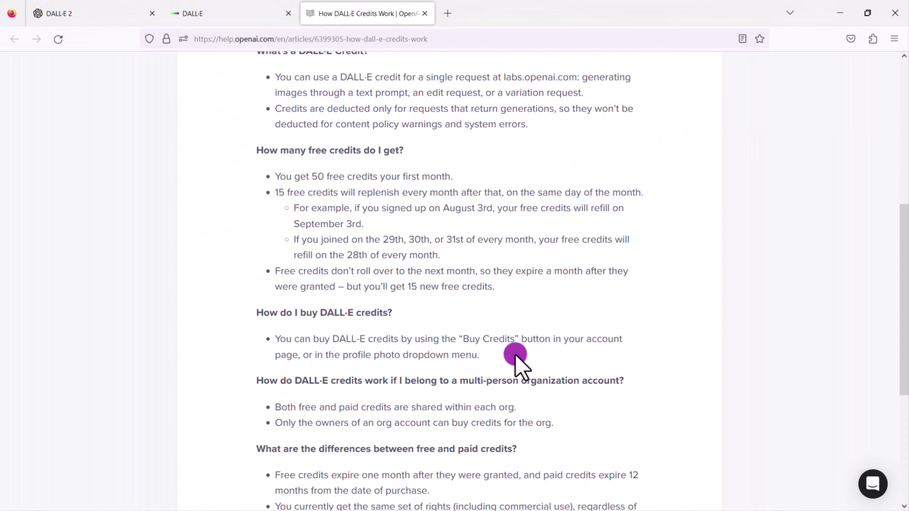
scroll(515, 354, "down", 4)
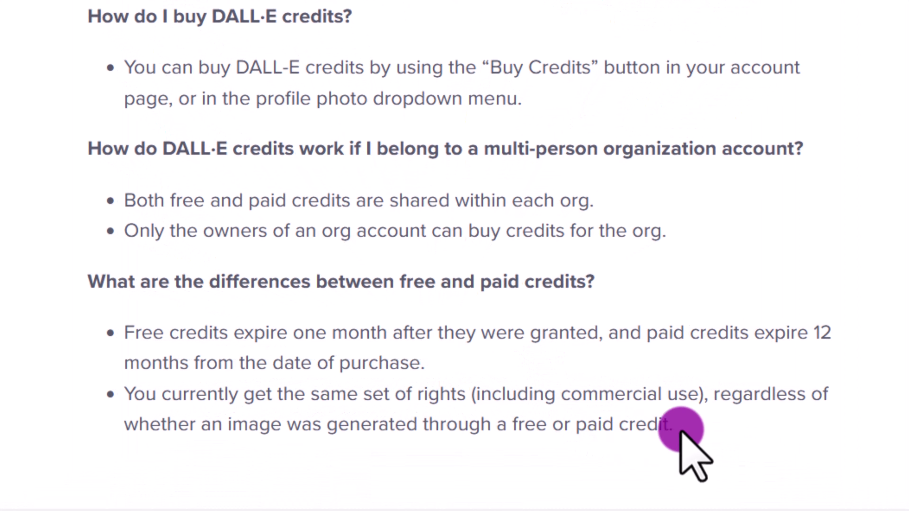
left_click_drag(678, 429, 90, 409)
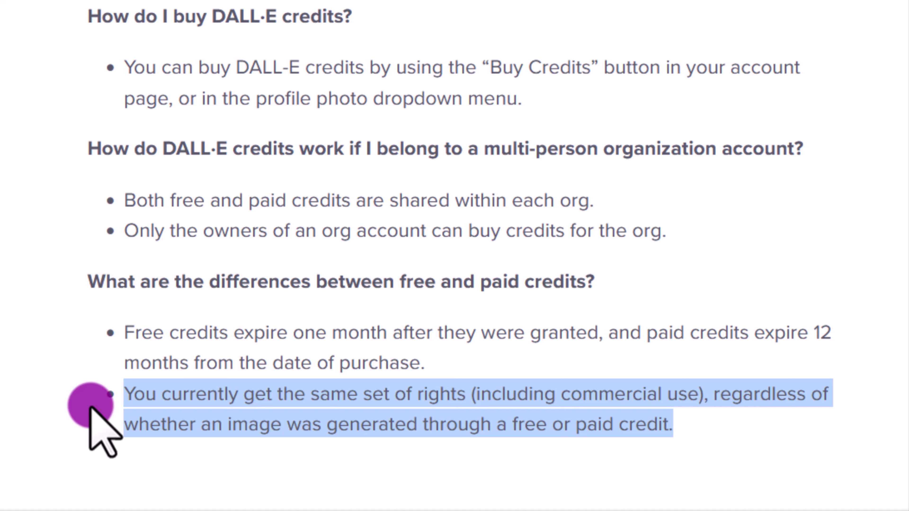
left_click_drag(690, 428, 95, 416)
left_click_drag(194, 400, 179, 395)
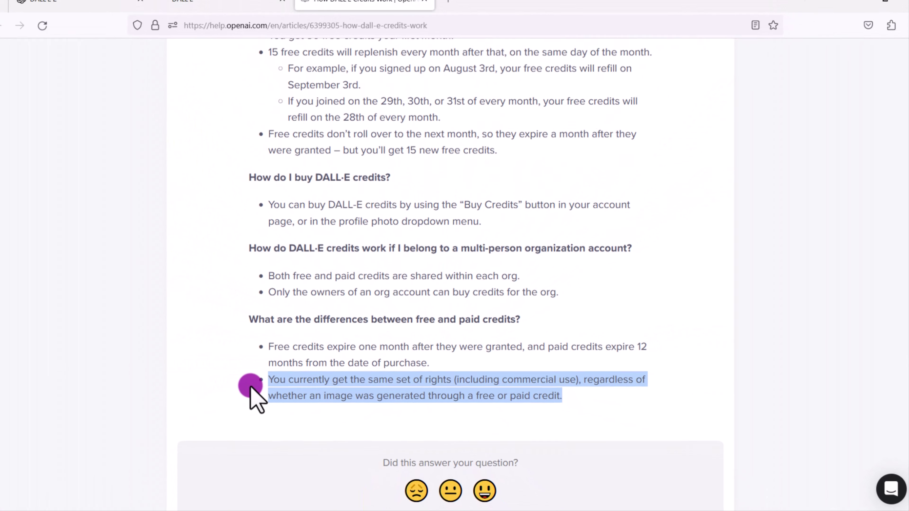
left_click(175, 395)
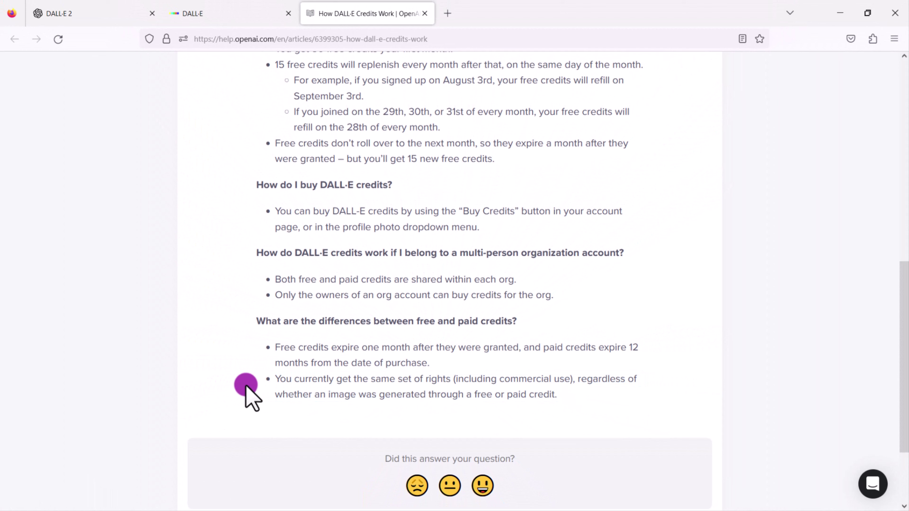
left_click(231, 15)
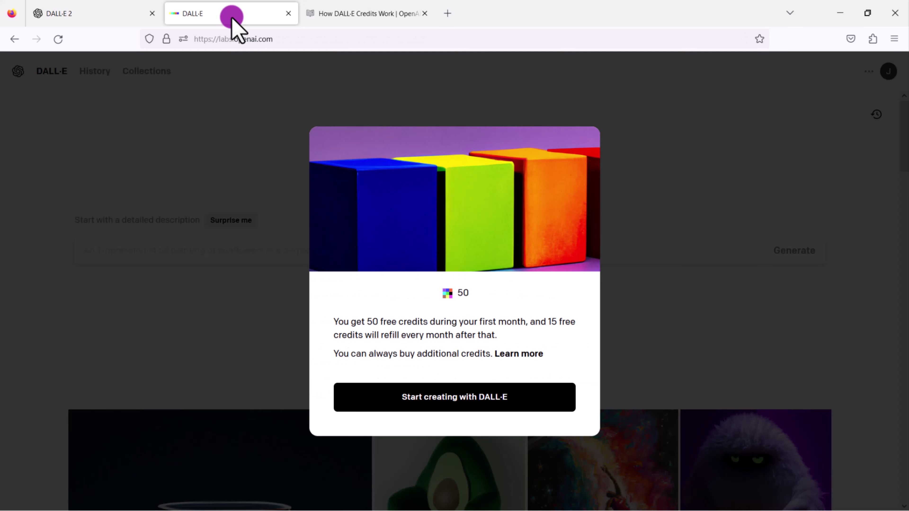
Step: Close the 50-free-credits notice and scroll the example gallery, viewing thumbnail prompts
left_click(419, 366)
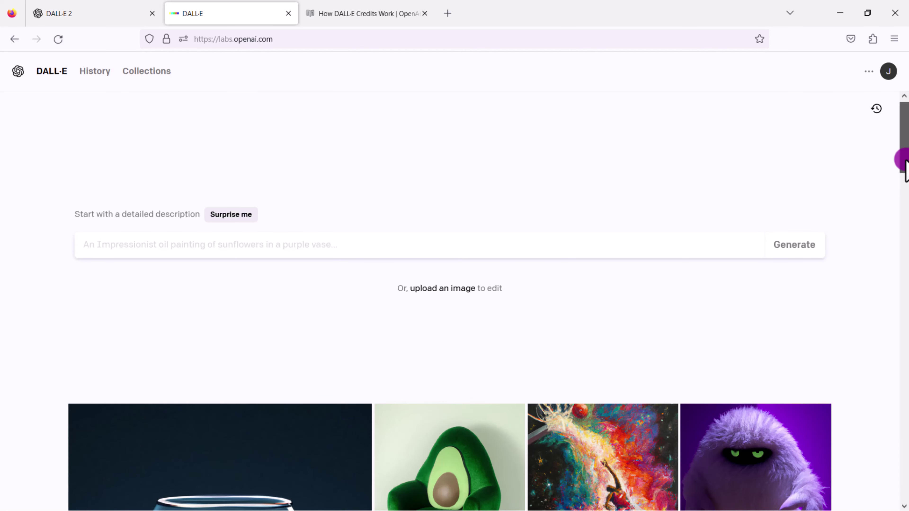
left_click_drag(905, 161, 907, 167)
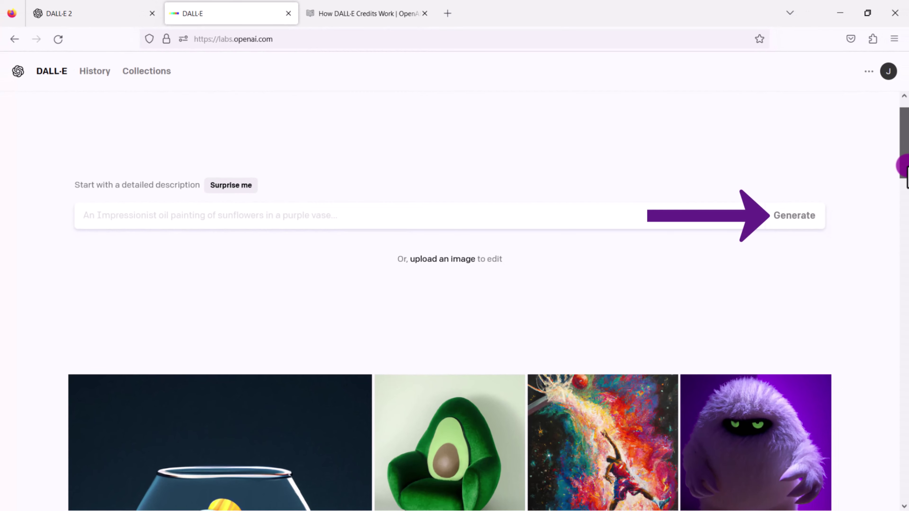
left_click_drag(904, 166, 904, 203)
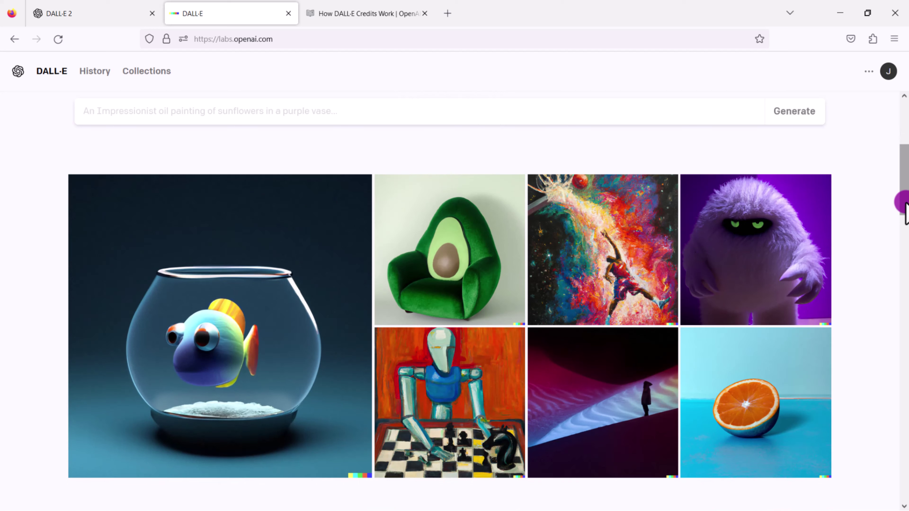
mouse_move(815, 215)
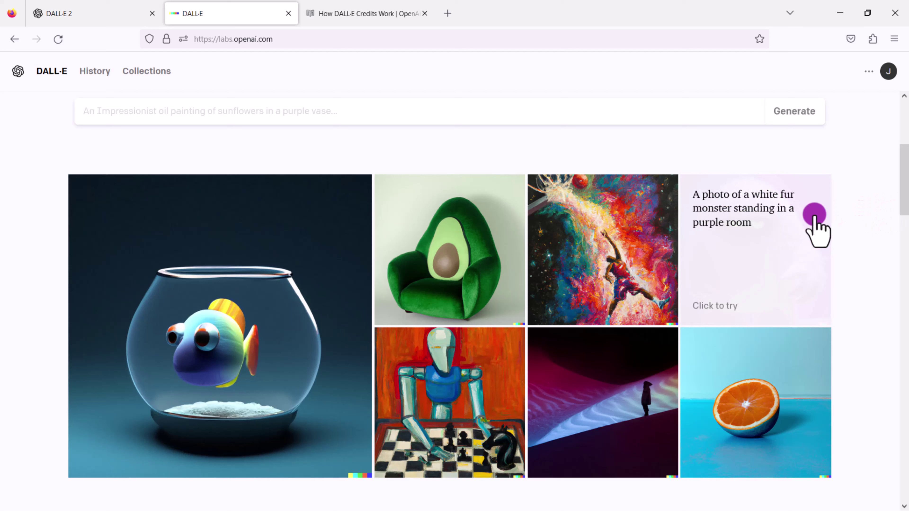
mouse_move(642, 219)
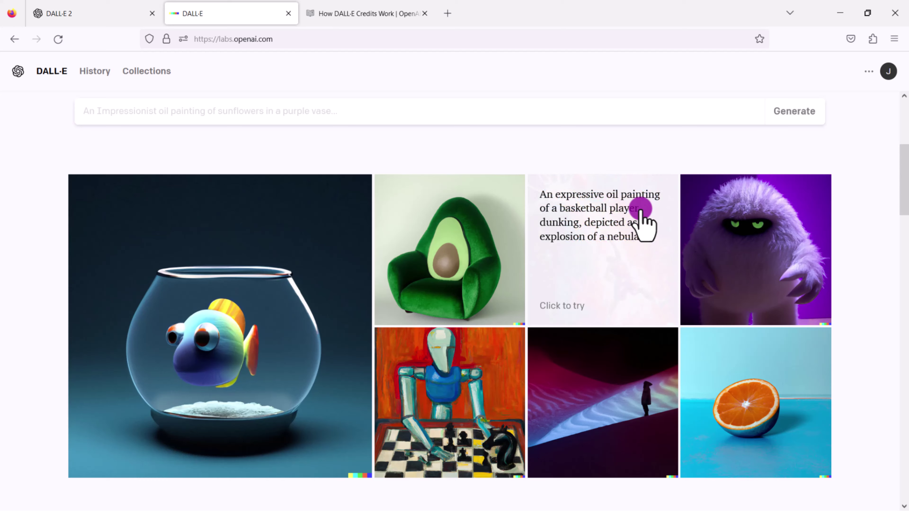
mouse_move(481, 215)
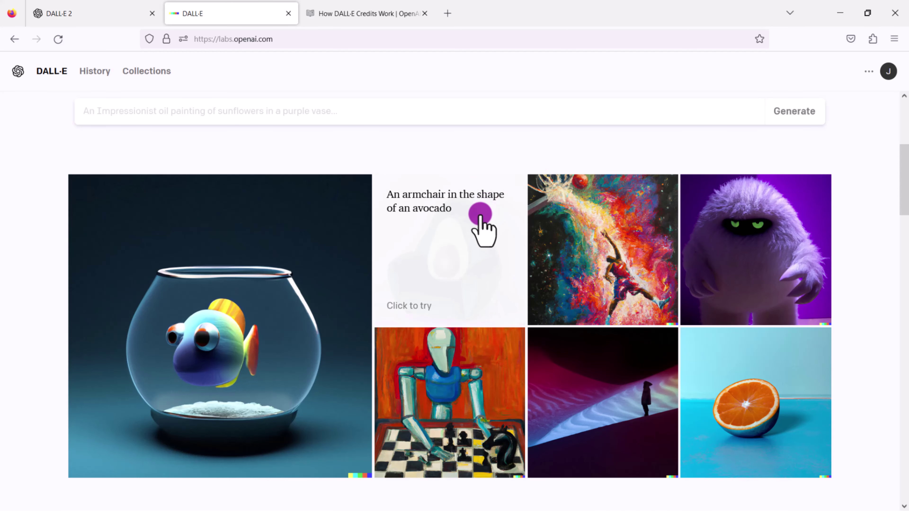
left_click_drag(903, 170, 901, 219)
mouse_move(350, 278)
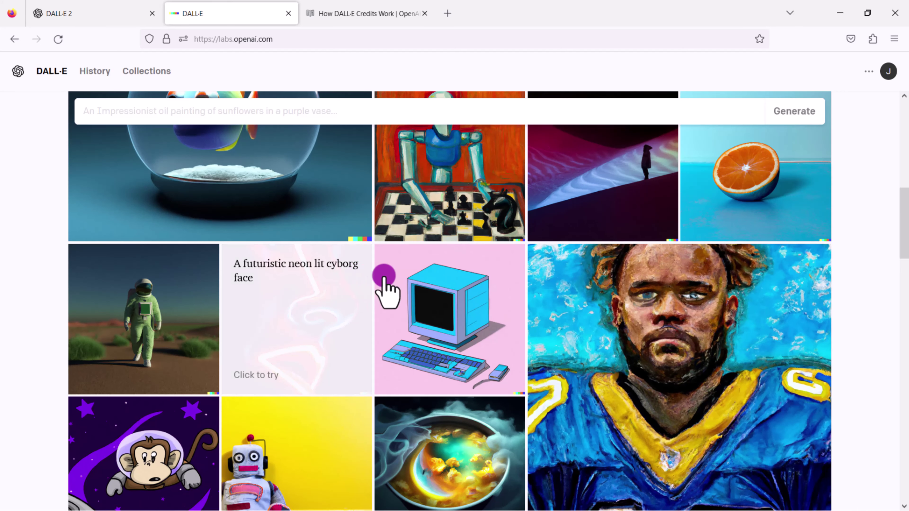
mouse_move(400, 279)
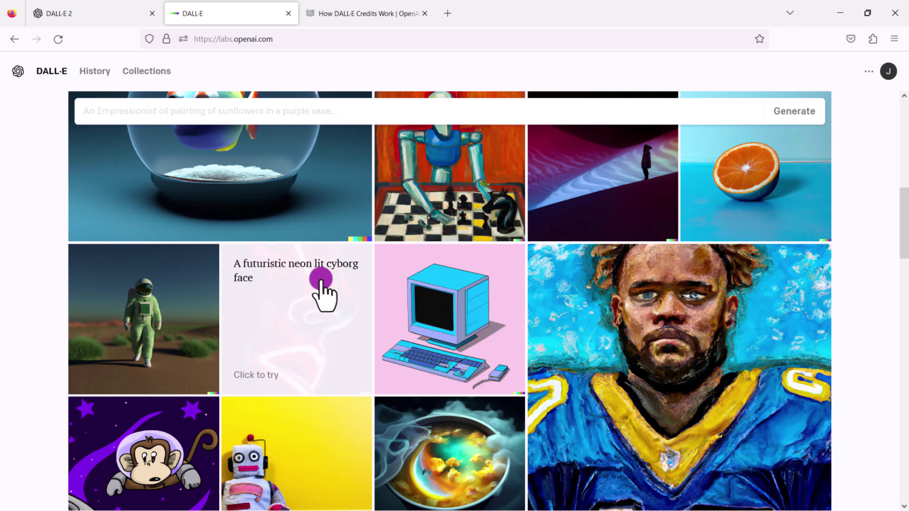
Step: View the first and third neon heart images enlarged, returning to the four results each time
scroll(321, 282, "up", 10)
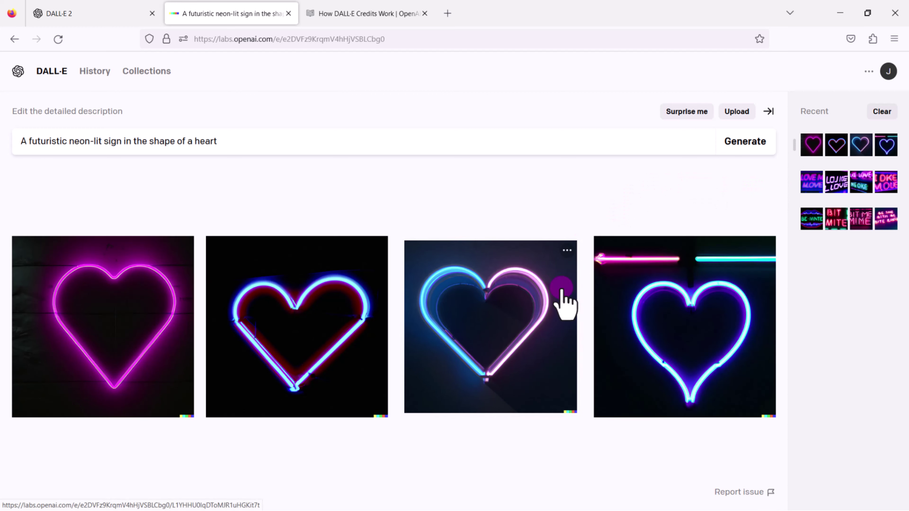
left_click(131, 294)
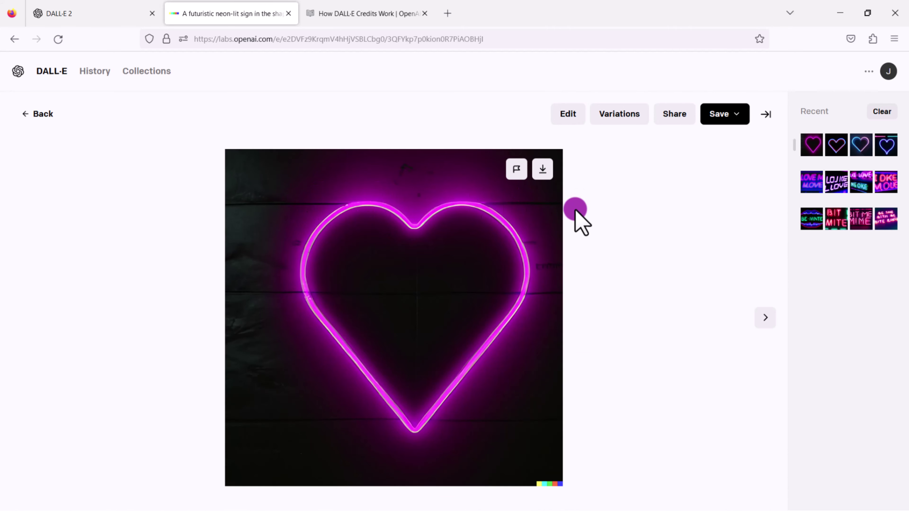
left_click(22, 115)
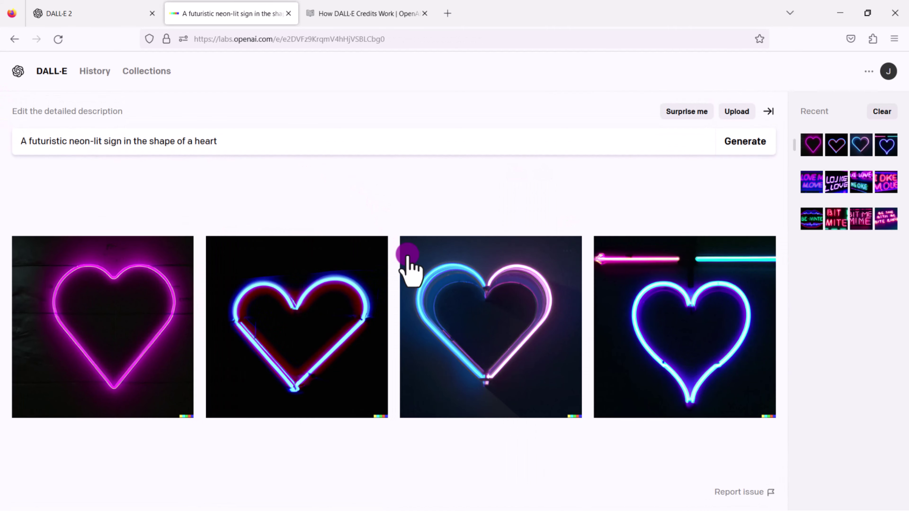
left_click(541, 298)
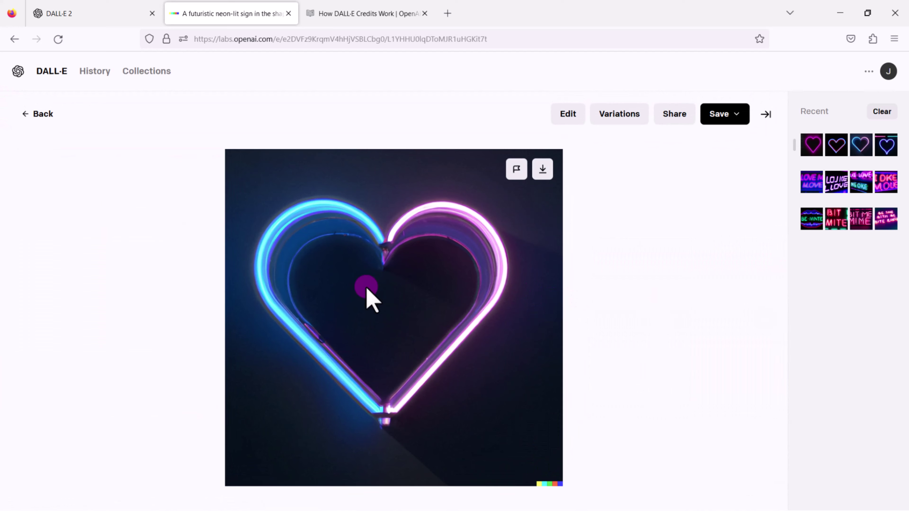
left_click(24, 109)
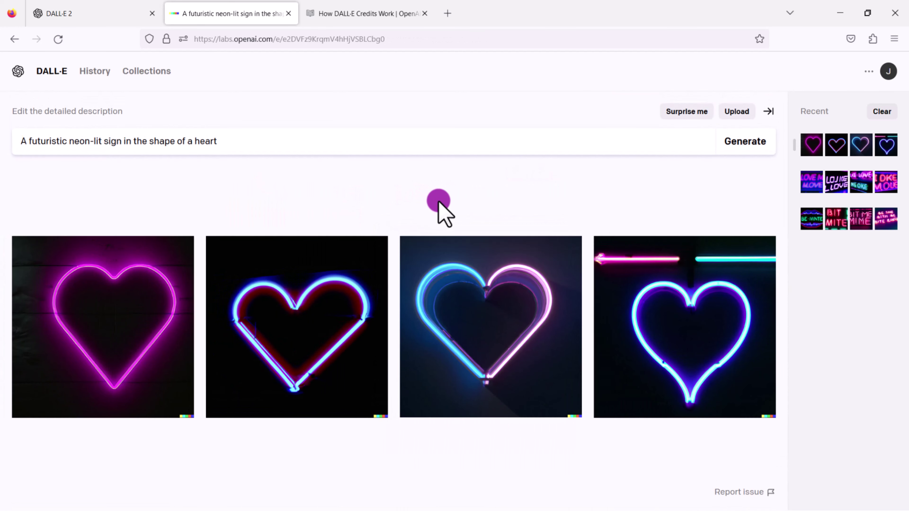
left_click(383, 149)
Step: Replace the prompt with an ultra-realistic Tiger King portrait prompt and generate four images
left_click(224, 141)
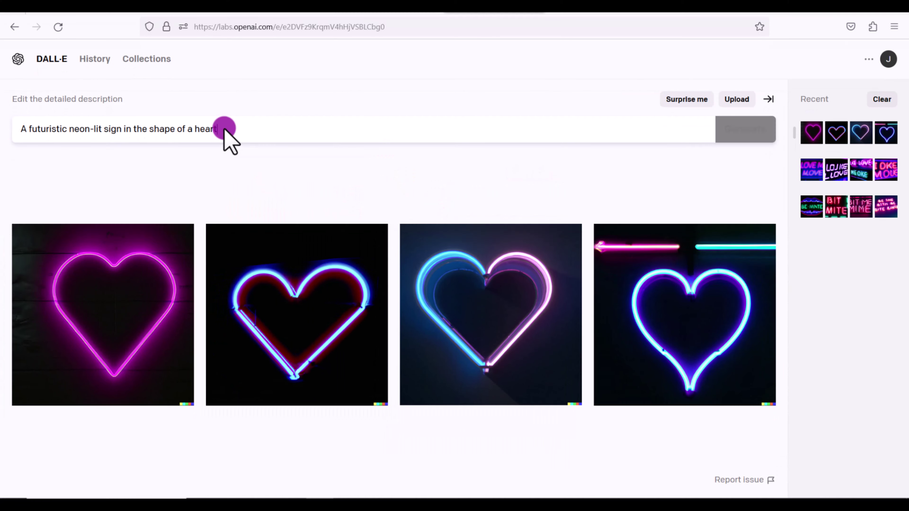
left_click_drag(224, 129, 3, 129)
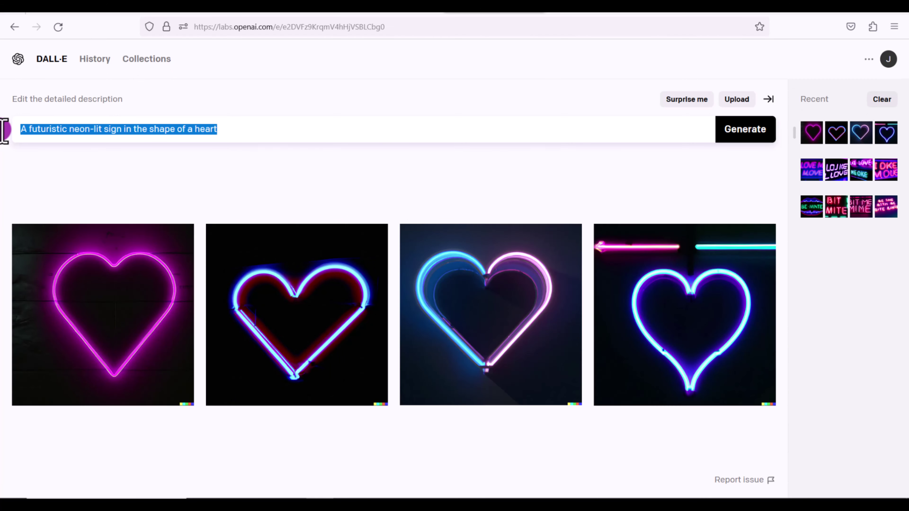
type("P")
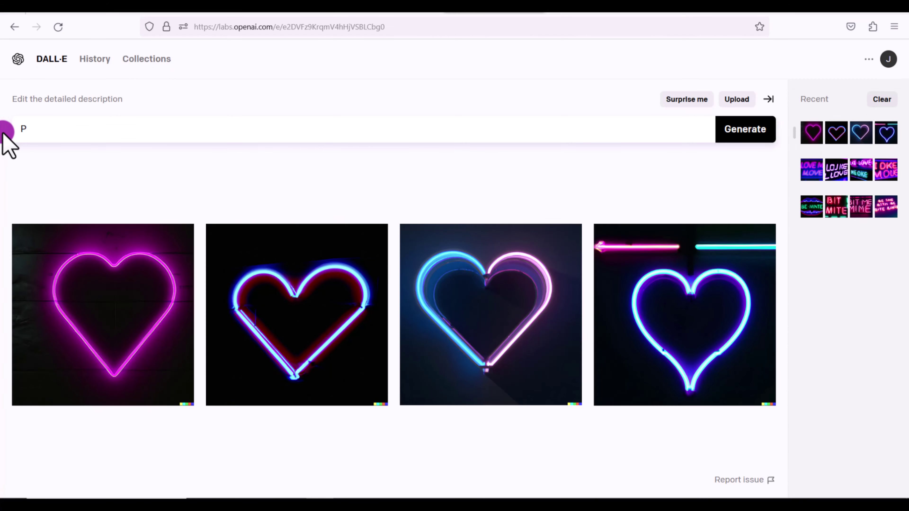
type("rince Harry as the Tiger King - ultra realistic")
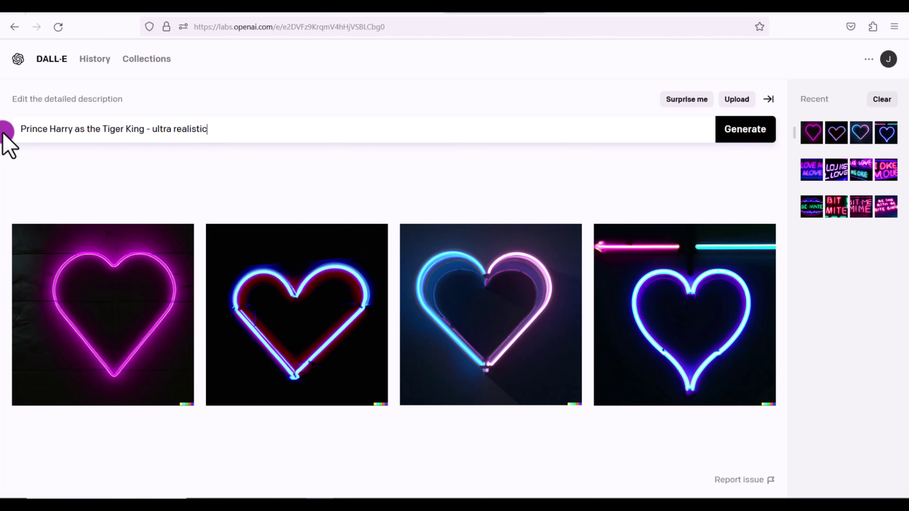
left_click(745, 136)
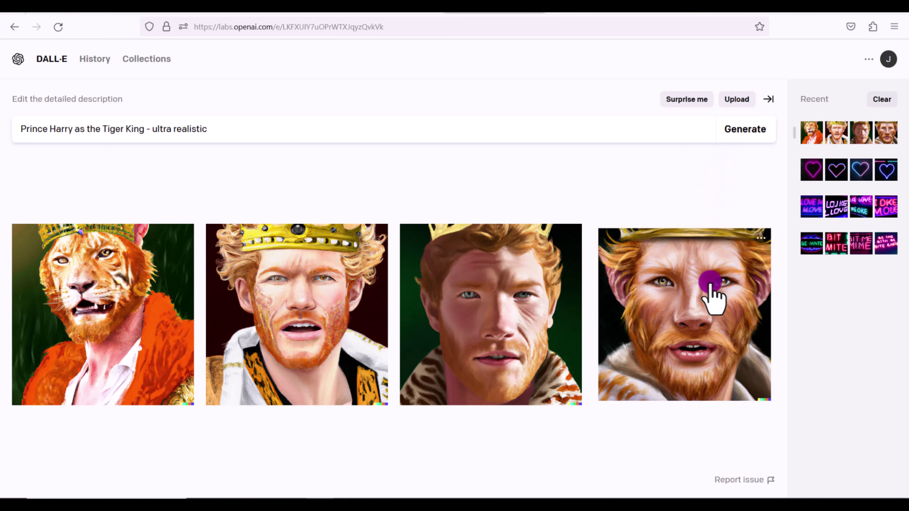
Step: Generate variations of the fourth Tiger King portrait, view two, then open the original enlarged
left_click(710, 292)
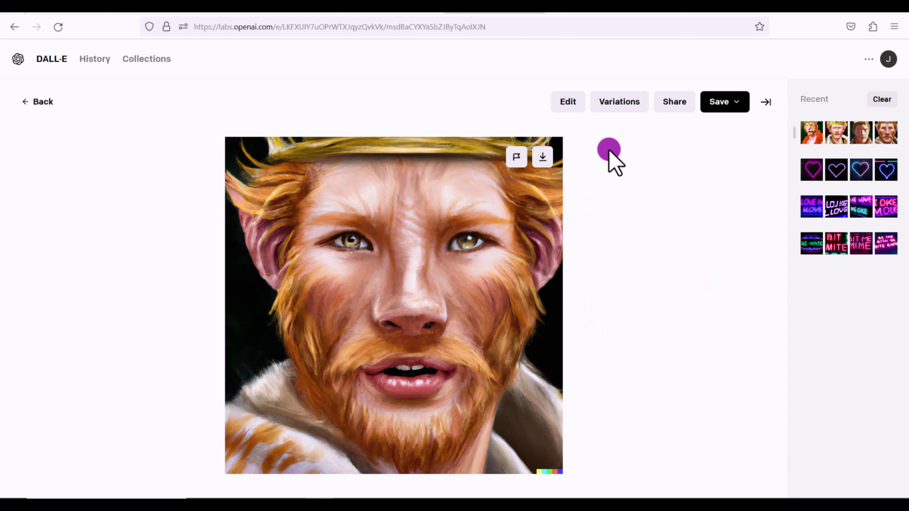
left_click(618, 103)
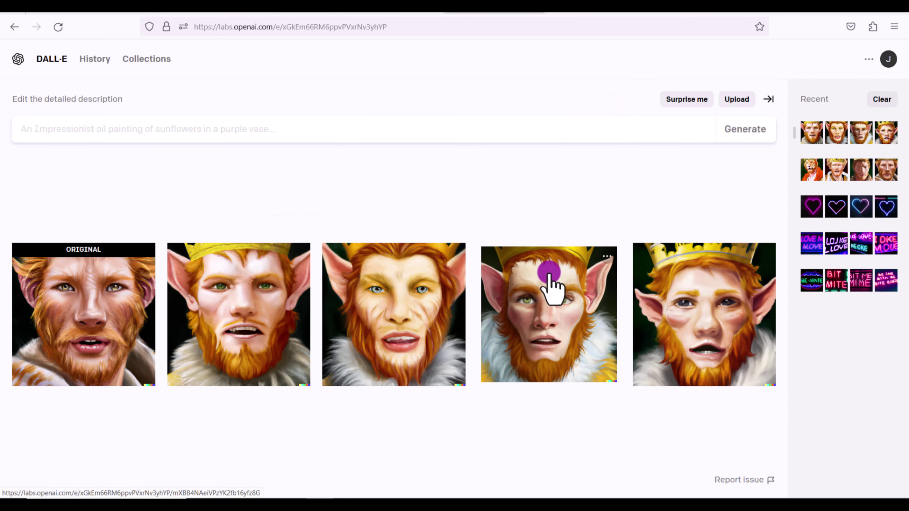
left_click(723, 300)
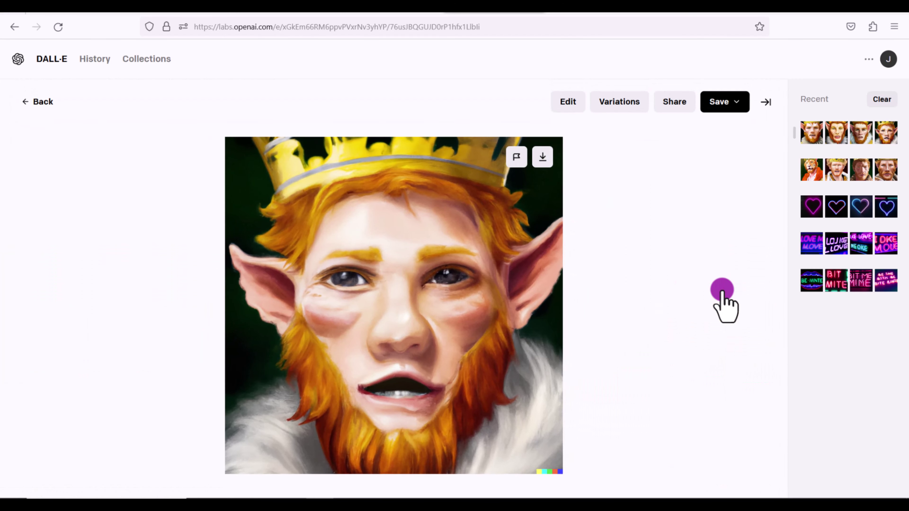
left_click(27, 102)
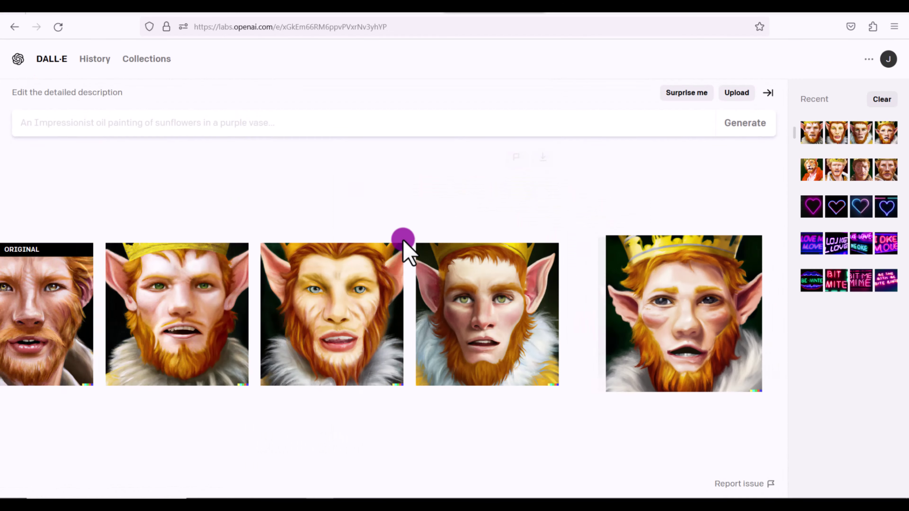
left_click(401, 290)
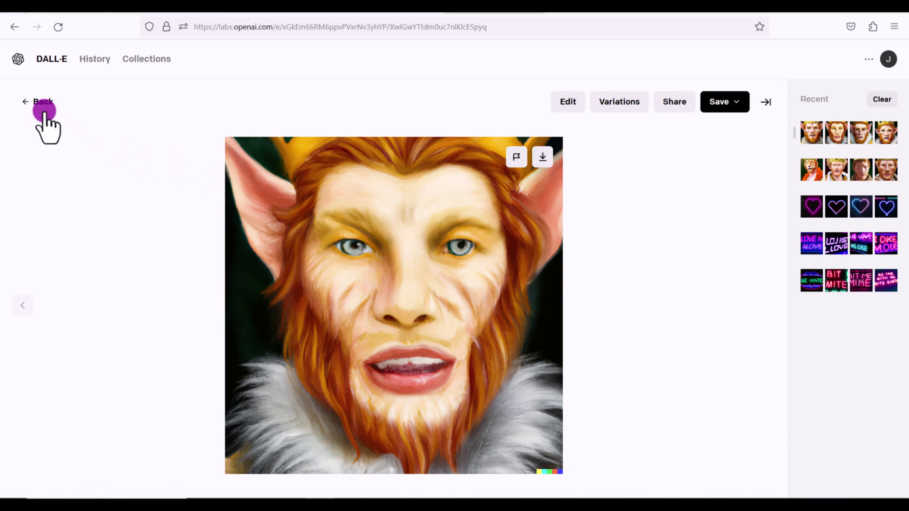
left_click(44, 109)
left_click(116, 308)
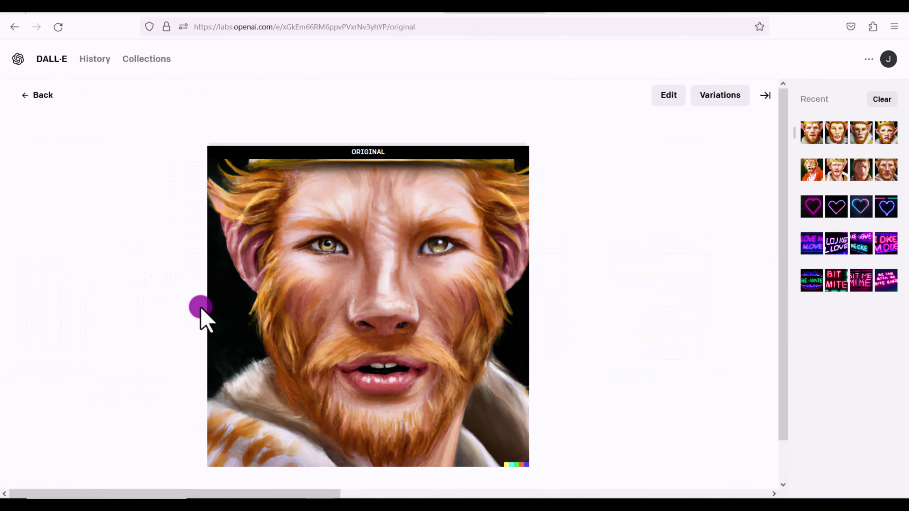
left_click(765, 98)
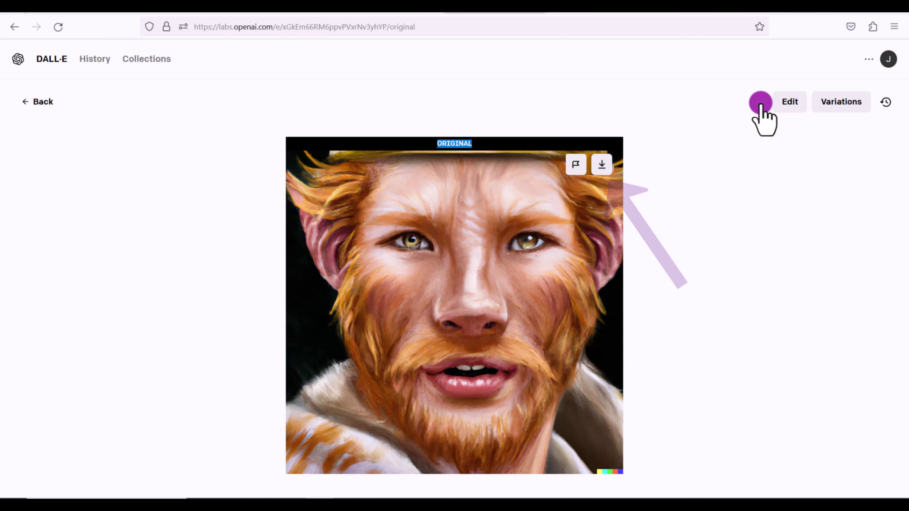
Step: Download the original Tiger King portrait as a PNG from the editor and open the file
left_click(789, 102)
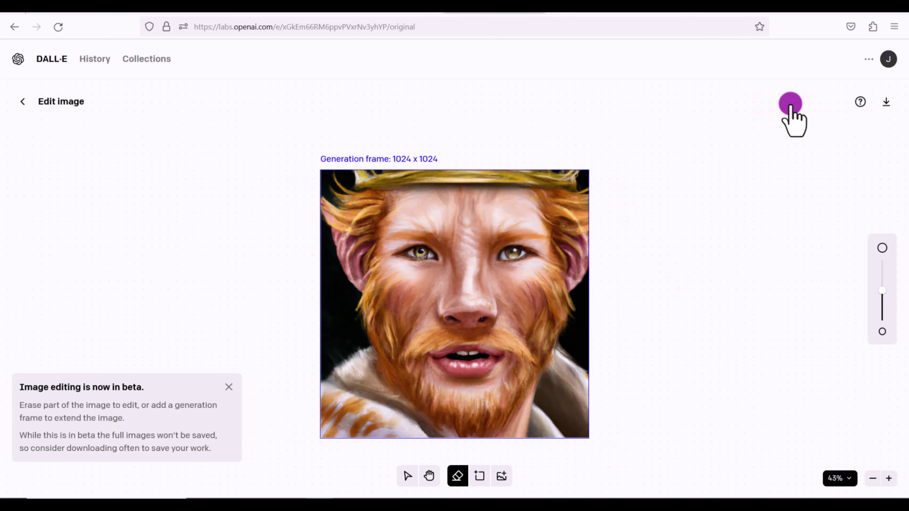
left_click(883, 104)
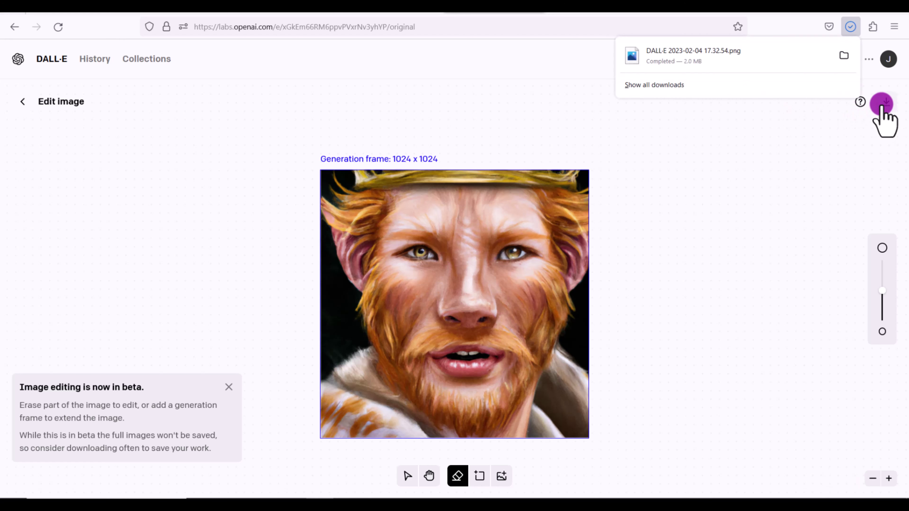
left_click(754, 60)
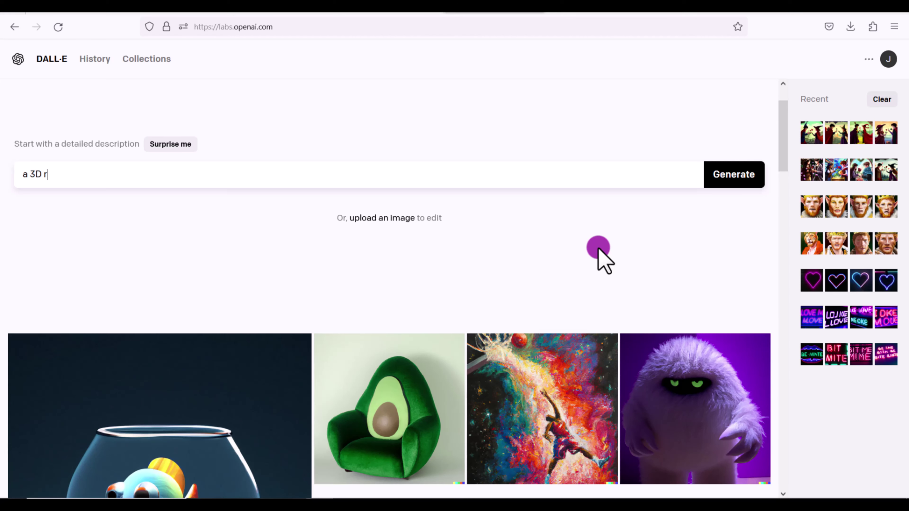
Step: Generate 'a 3D render of a heart-shaped bumblebee flying above a field of red tulips'
type("ender of a heart-shaped bumblebee")
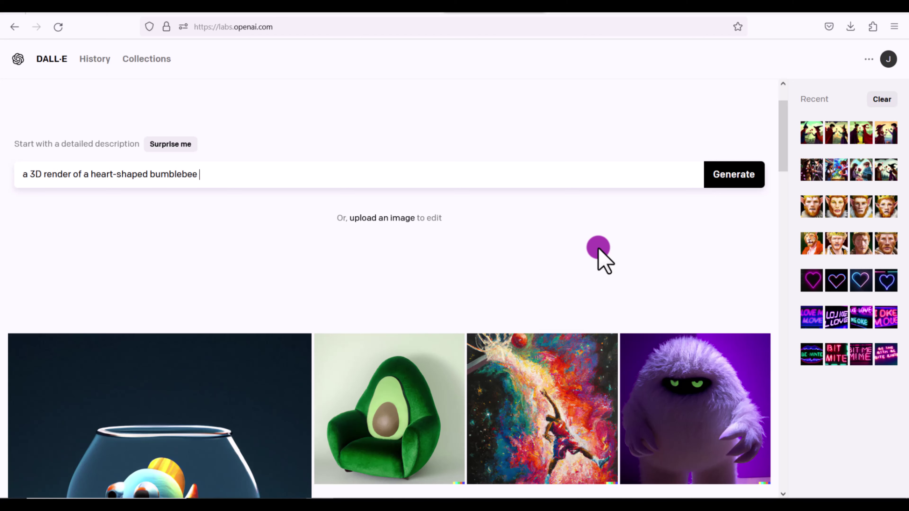
type(" flying above a bed of roses")
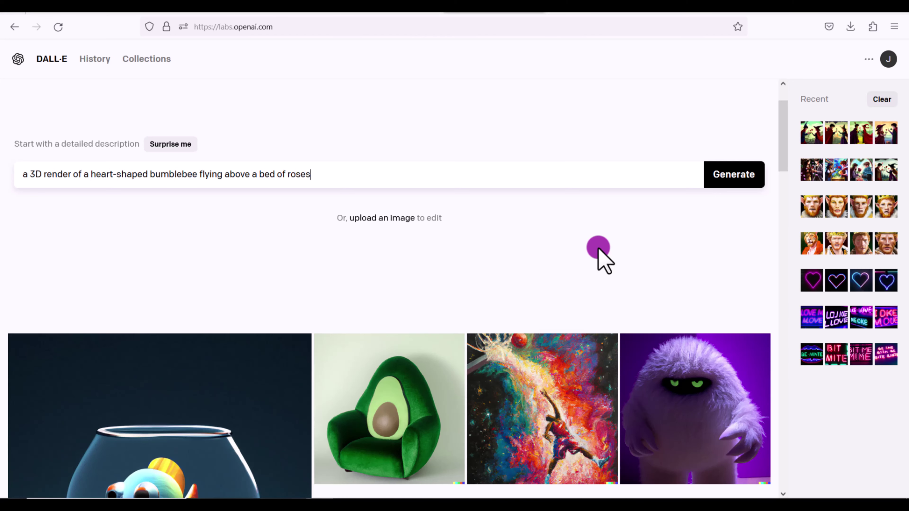
left_click_drag(311, 174, 256, 174)
type("field of red tulips")
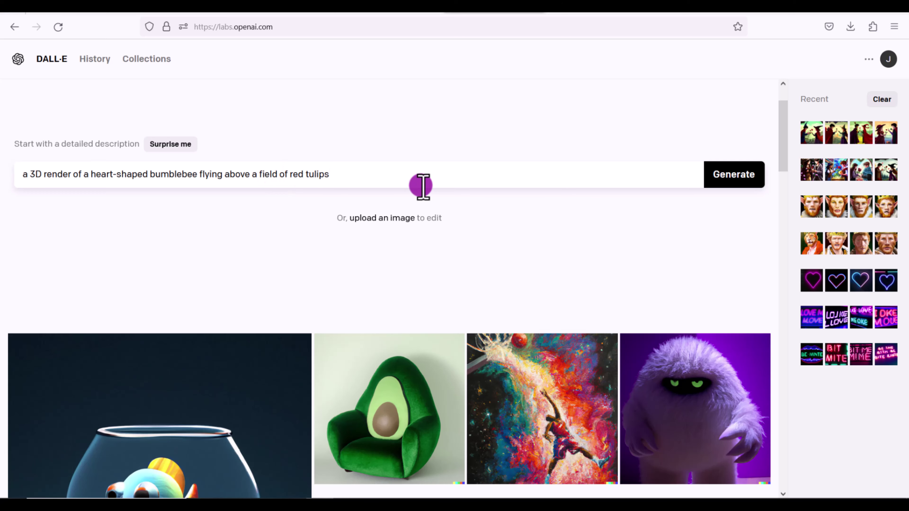
left_click(728, 182)
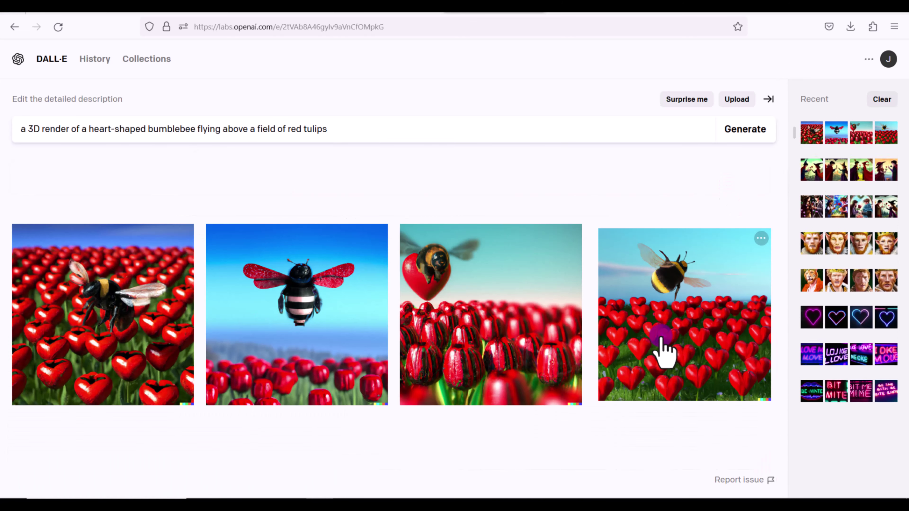
Step: Open the fourth and first bumblebee images, returning to the grid after each
left_click(661, 353)
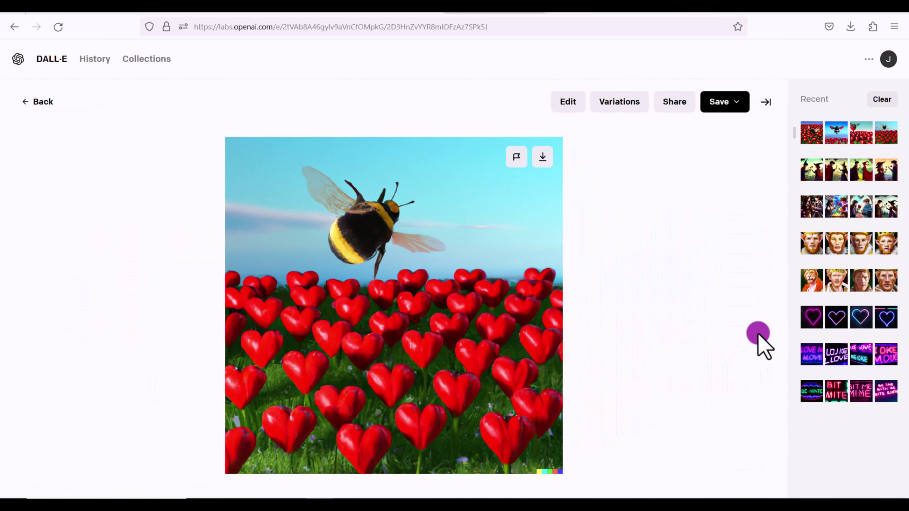
left_click(30, 102)
left_click(101, 315)
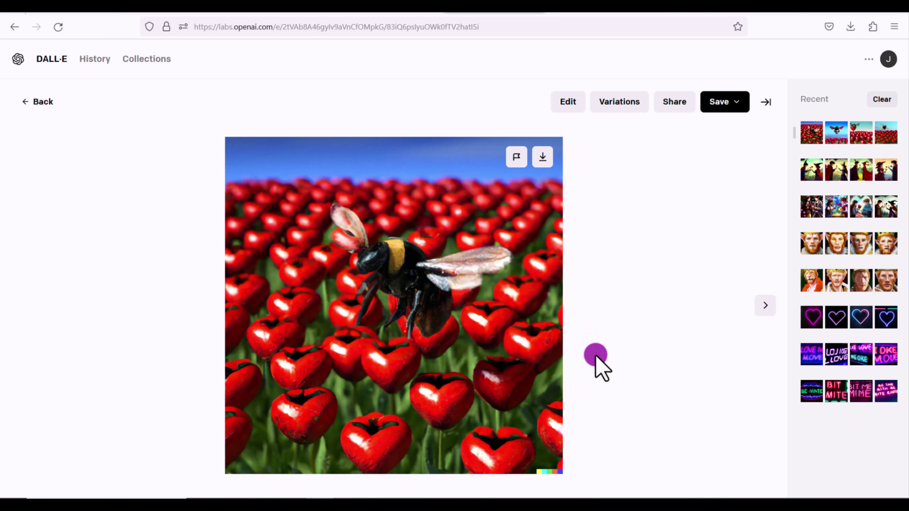
left_click(36, 107)
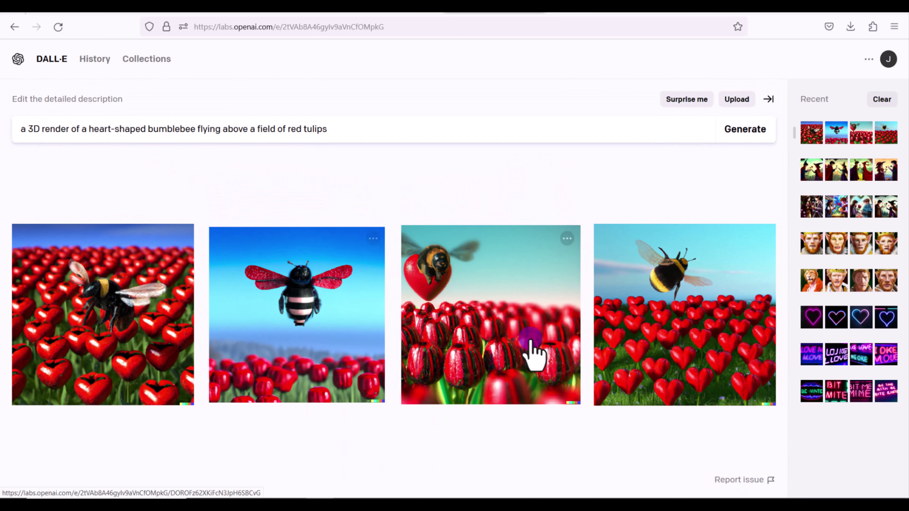
Step: Replace the prompt with a dog under a yellow umbrella on a stormy, rainy night and generate
key("ctrl+a")
type("a dog sitting under an umbrella ")
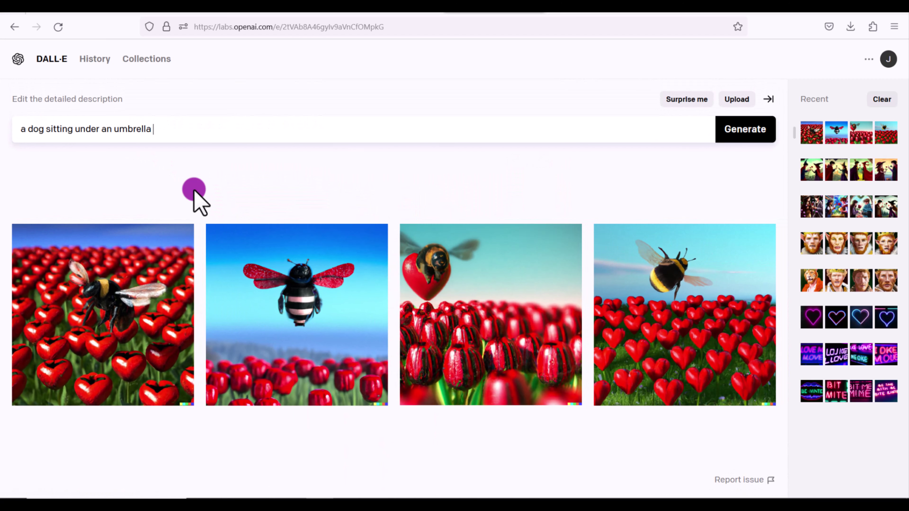
type("on a stormy night outside in the rain")
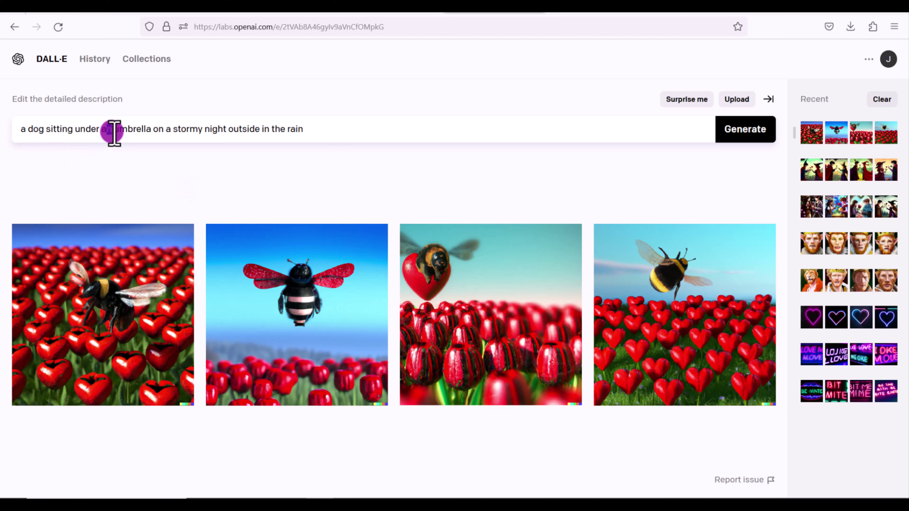
type("a yellow")
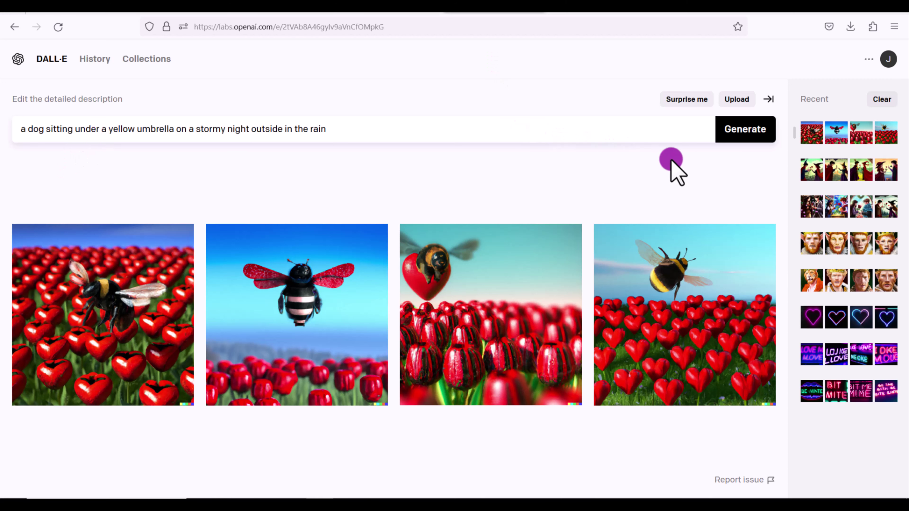
left_click(738, 130)
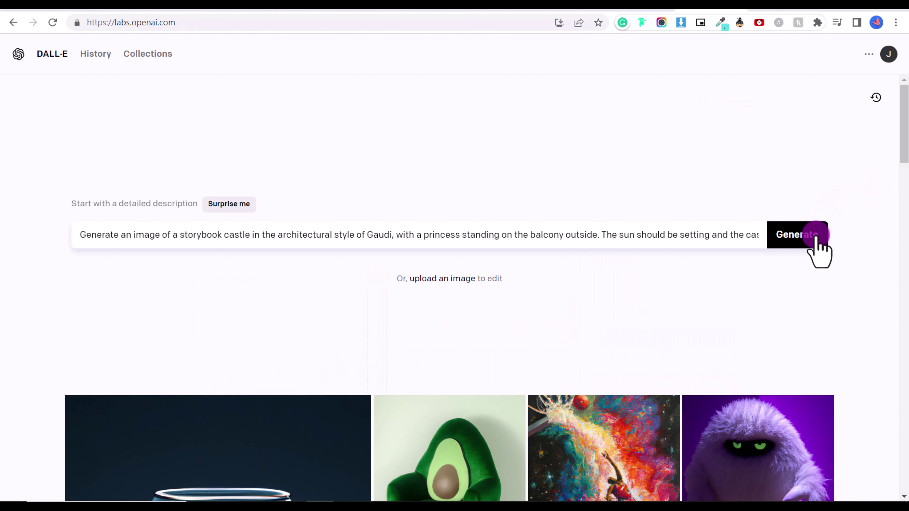
Step: Generate the Gaudí-style storybook castle images and inspect the first and second, purple castle
left_click(814, 236)
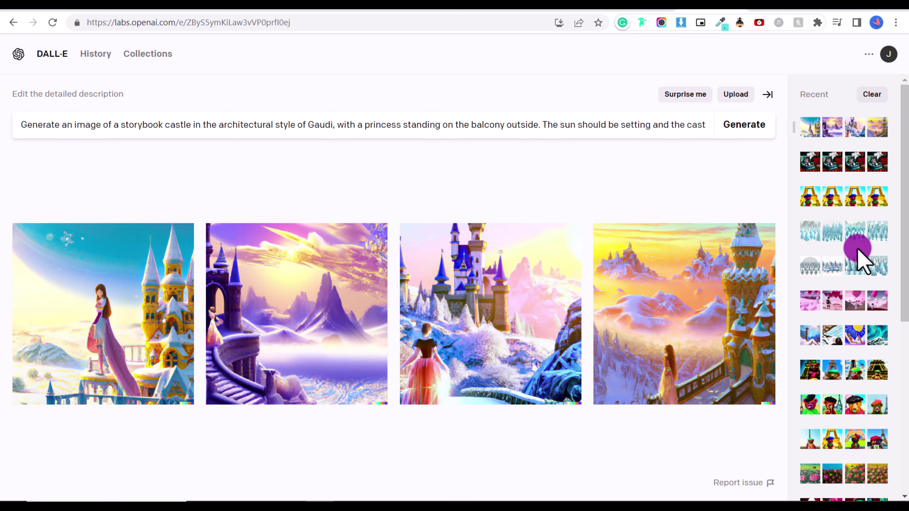
left_click(150, 292)
left_click(62, 110)
left_click(308, 276)
left_click(35, 97)
Step: View the third castle image, then create variations of the fourth castle
left_click(476, 313)
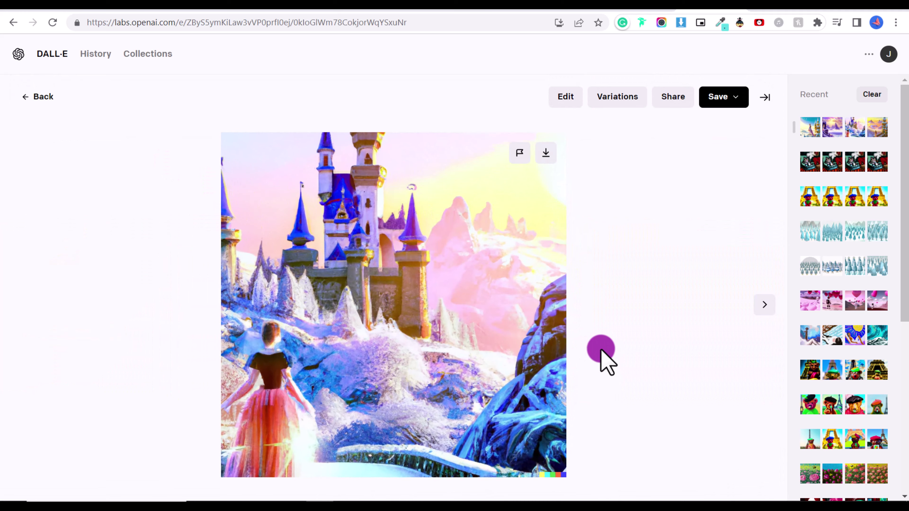
left_click(45, 102)
left_click(661, 342)
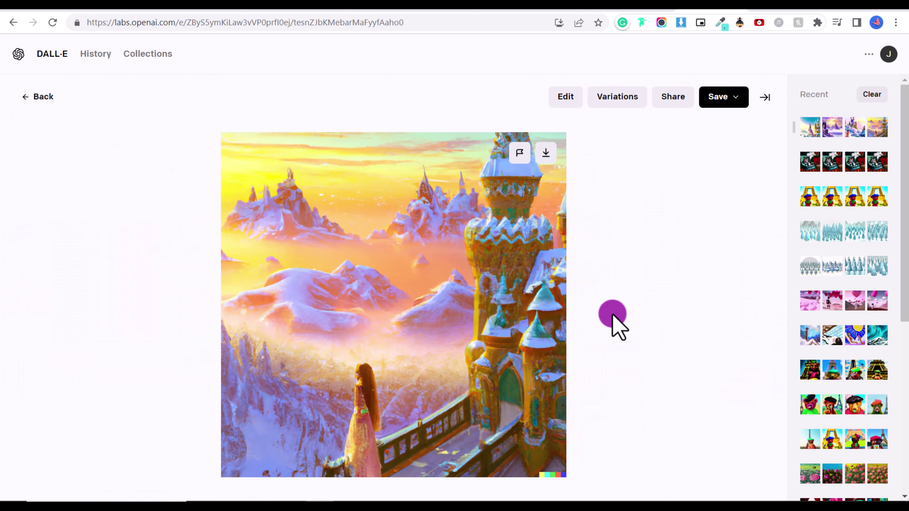
left_click(618, 99)
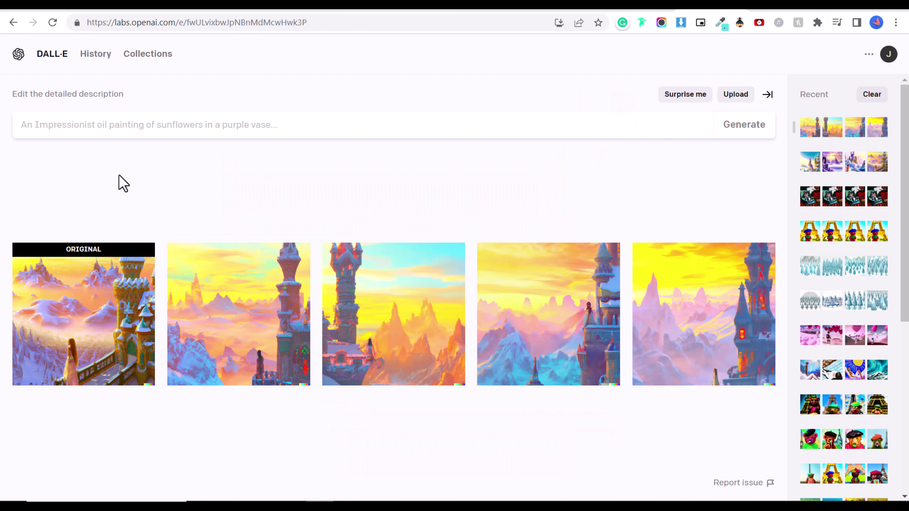
Step: View the first, second and fourth castle variations, going back to the grid between each
left_click(217, 345)
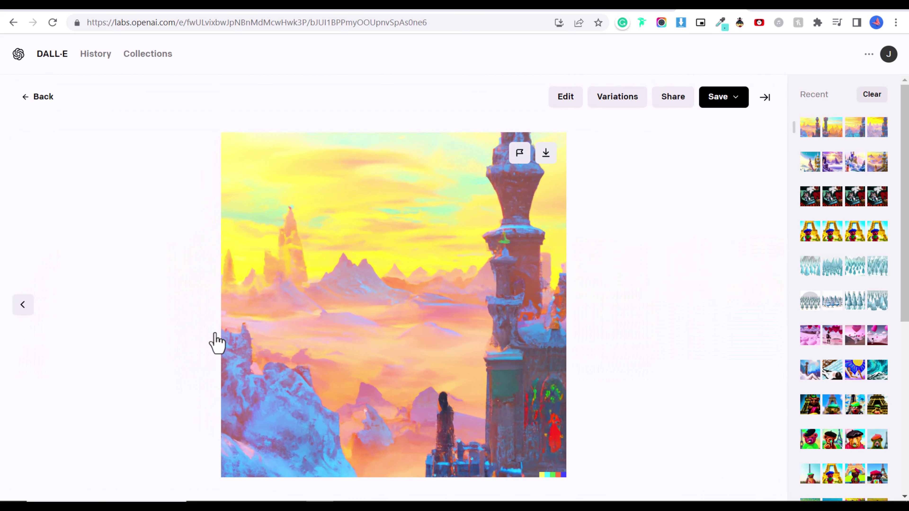
left_click(35, 97)
left_click(370, 327)
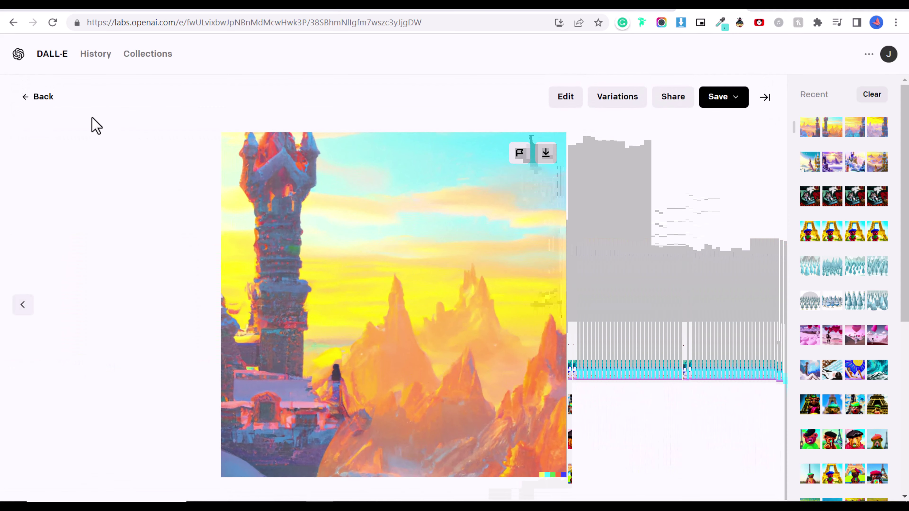
left_click(36, 99)
left_click(532, 353)
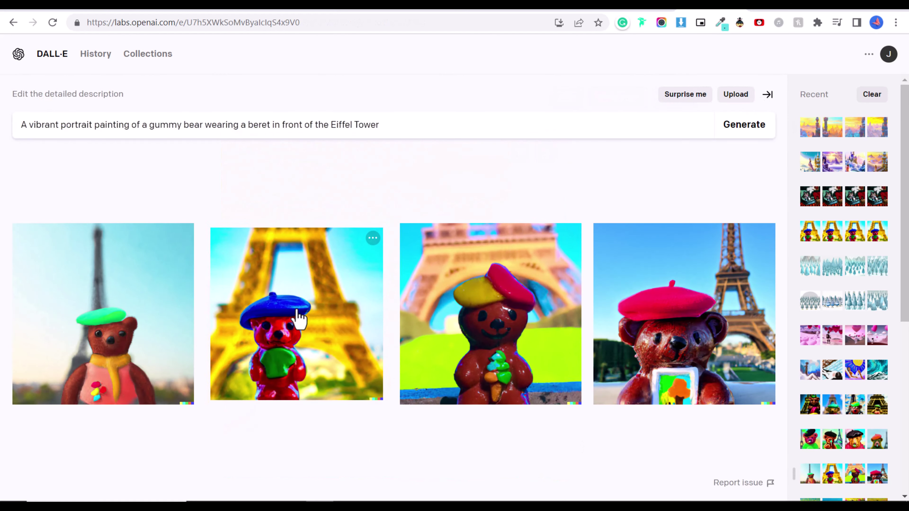
Step: Open the second gummy bear image, the red bear in a blue beret, in the editor
left_click(355, 323)
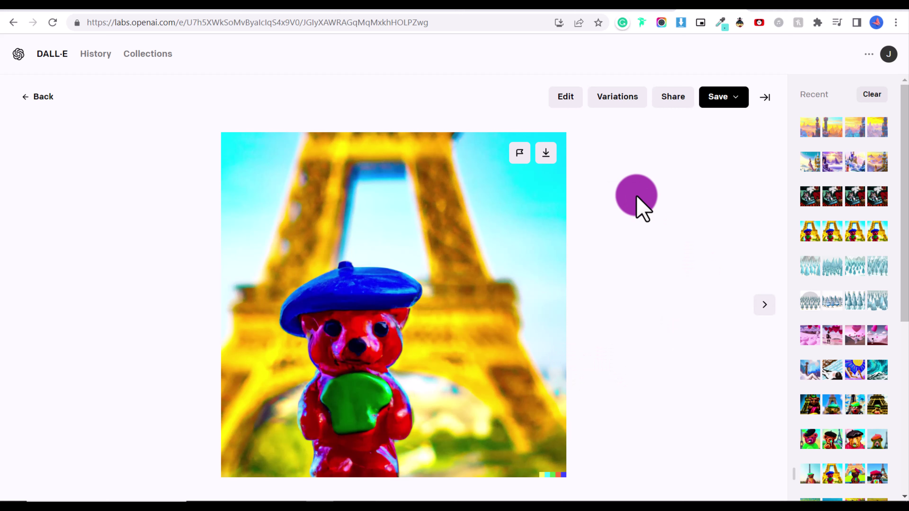
left_click(572, 99)
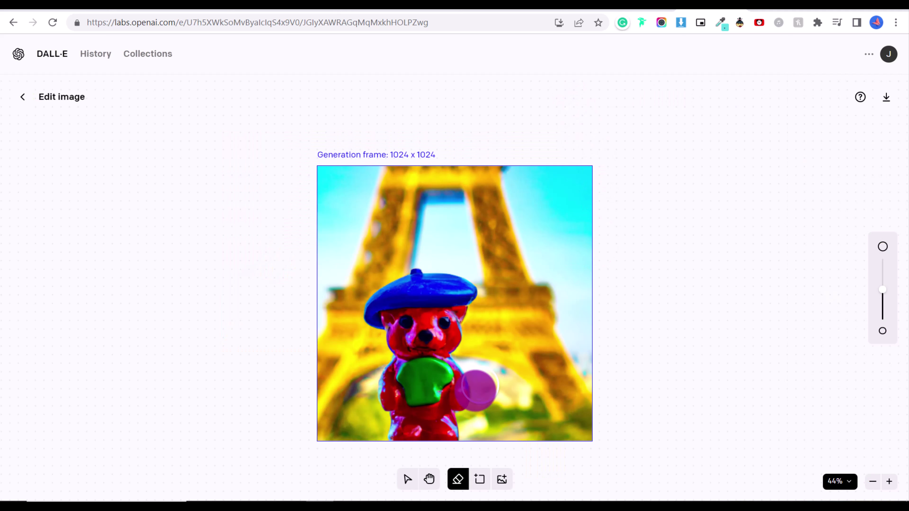
Step: Erase the bear's chest, regenerate as 'wearing a bowtie and a tuxedo', and accept the trumpet version
left_click(458, 478)
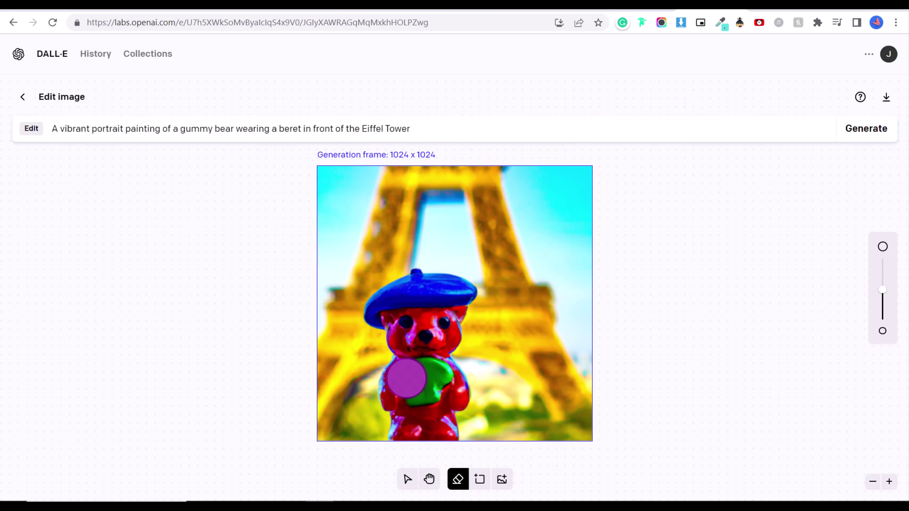
mouse_move(406, 378)
left_mouse_down()
mouse_move(382, 371)
mouse_move(398, 417)
mouse_move(388, 430)
mouse_move(386, 398)
mouse_move(400, 427)
mouse_move(447, 427)
mouse_move(462, 384)
mouse_move(456, 372)
mouse_move(419, 377)
mouse_move(415, 385)
mouse_move(432, 399)
mouse_move(420, 411)
mouse_move(386, 376)
left_mouse_up()
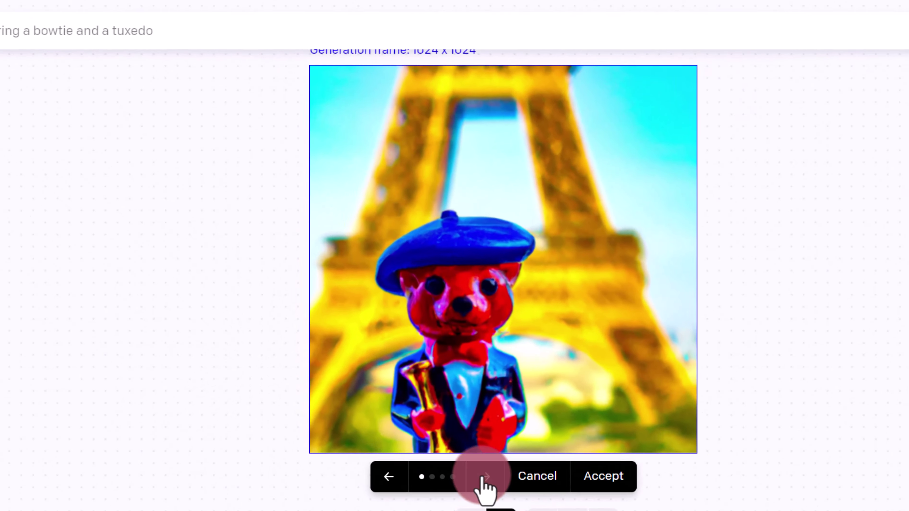
left_click(417, 445)
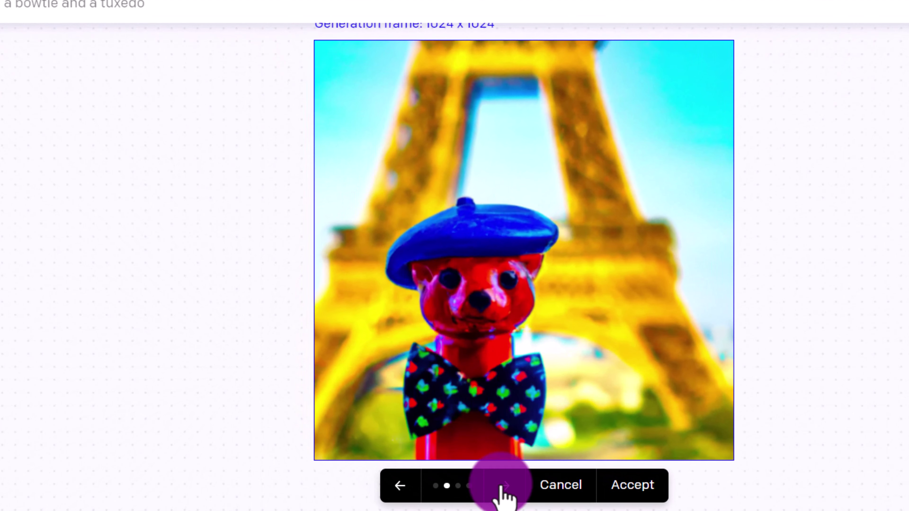
left_click(502, 486)
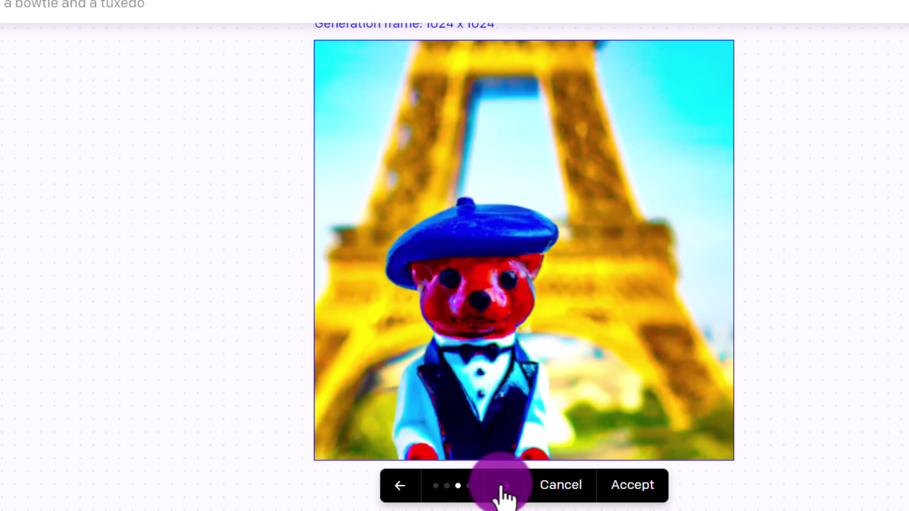
left_click(502, 486)
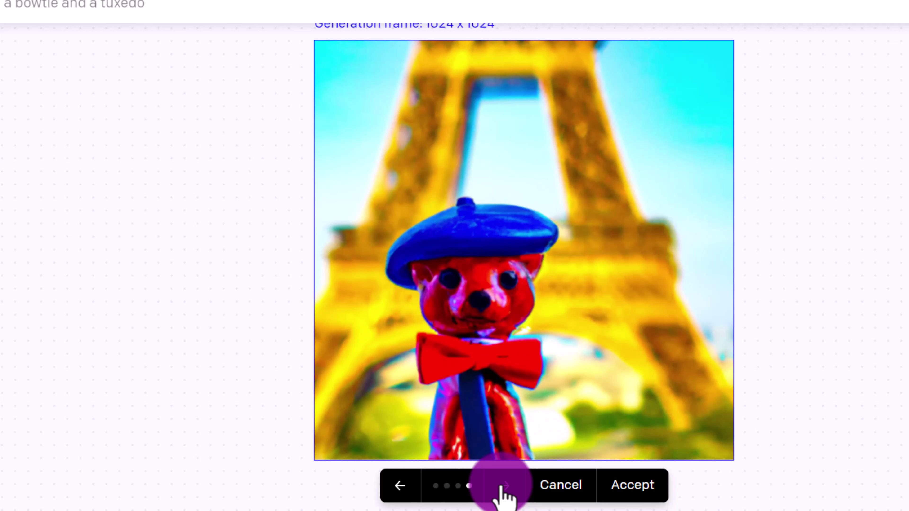
left_click(504, 486)
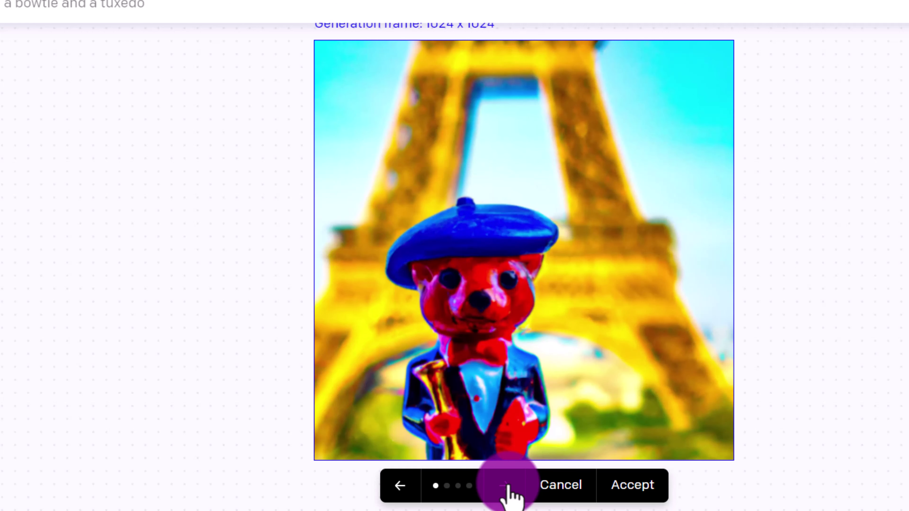
left_click(506, 486)
left_click(499, 486)
left_click(390, 486)
left_click(394, 486)
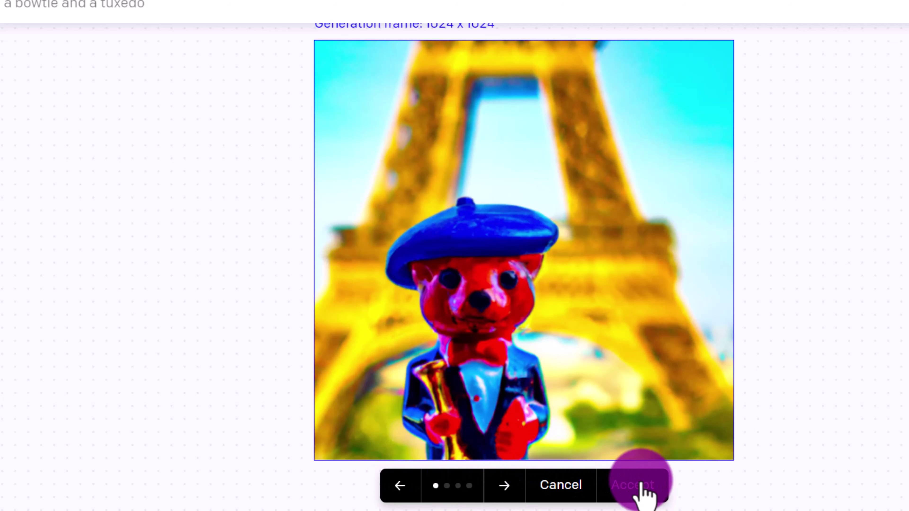
left_click(640, 490)
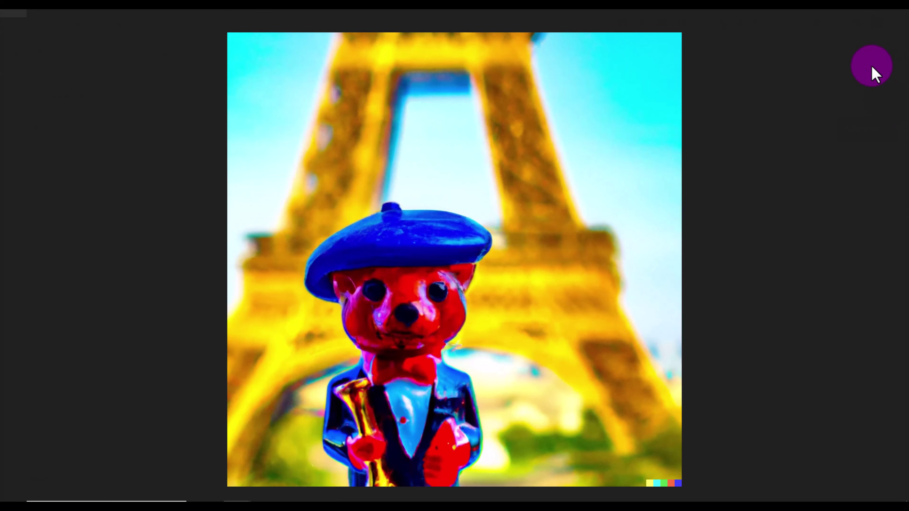
left_click(846, 5)
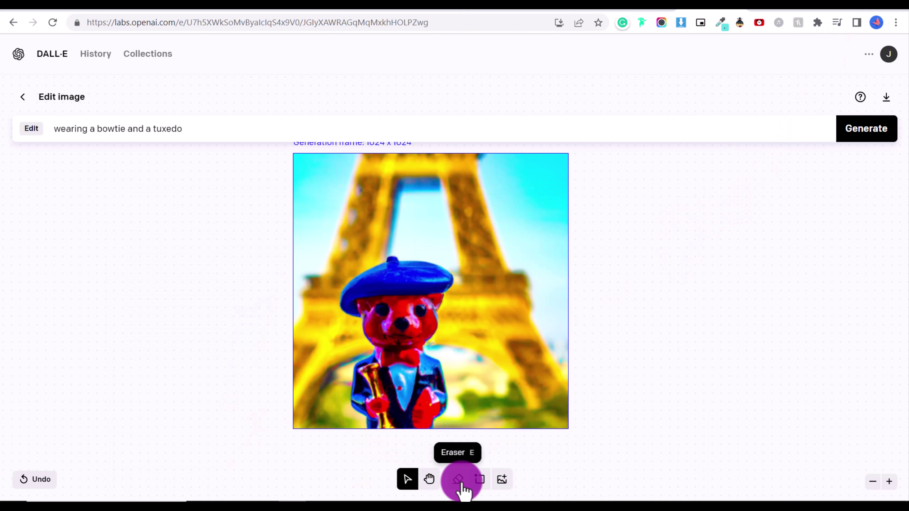
Step: Erase the beret and generate with the prompt changed to 'King's crown with jewels'
left_click(458, 480)
mouse_move(346, 304)
left_mouse_down()
mouse_move(389, 273)
mouse_move(434, 270)
mouse_move(433, 281)
mouse_move(406, 273)
mouse_move(383, 279)
left_mouse_up()
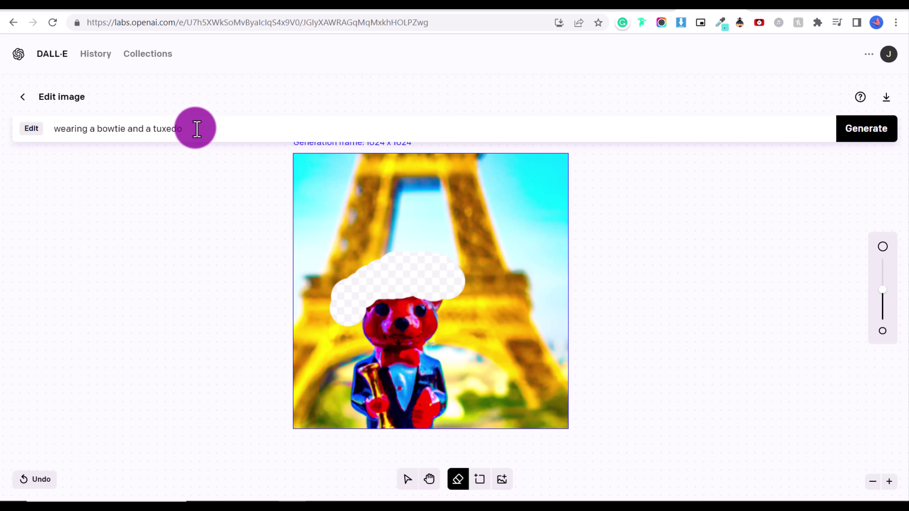
left_click_drag(97, 129, 208, 129)
type("King's crown with jewels")
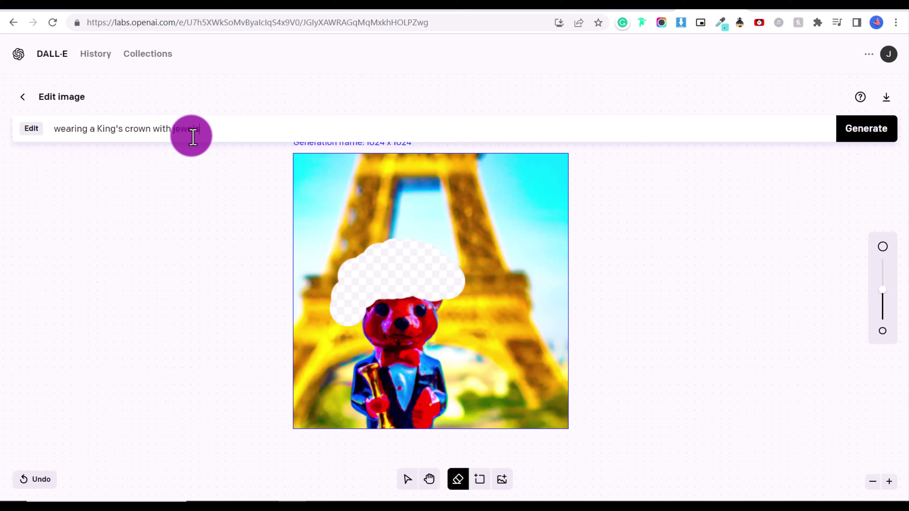
left_click(868, 133)
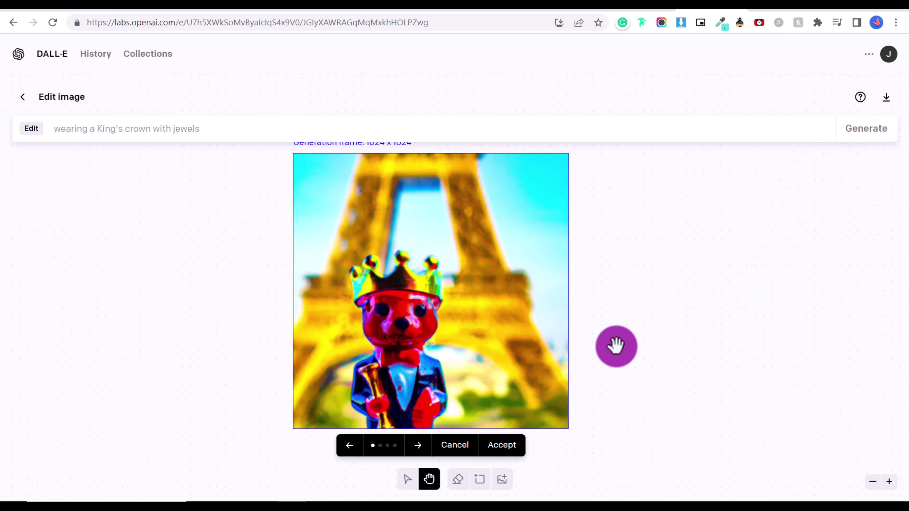
Step: Browse the crown results and accept the large jewelled crown variation
left_click(418, 446)
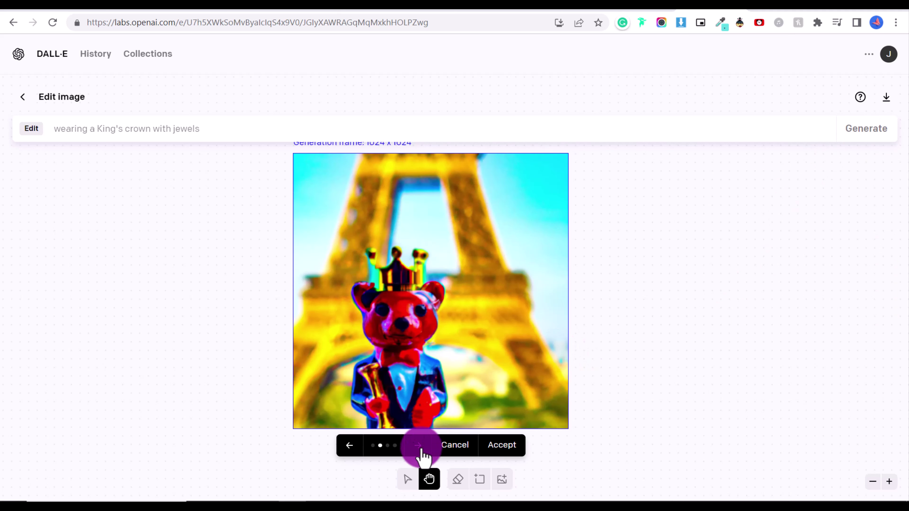
left_click(421, 450)
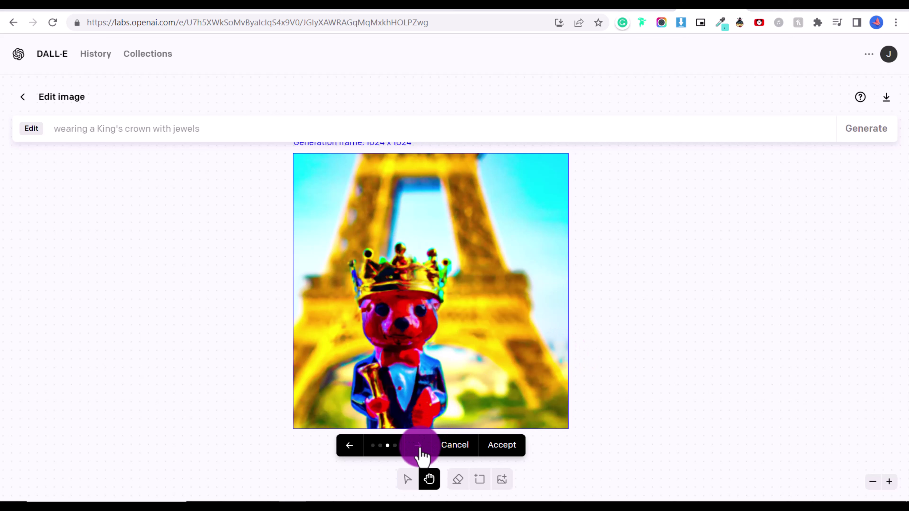
left_click(421, 450)
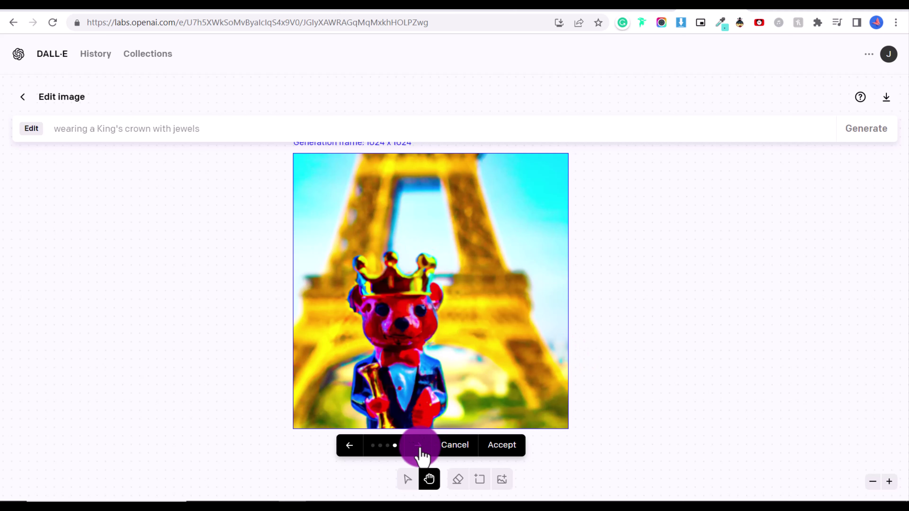
left_click(418, 446)
left_click(503, 445)
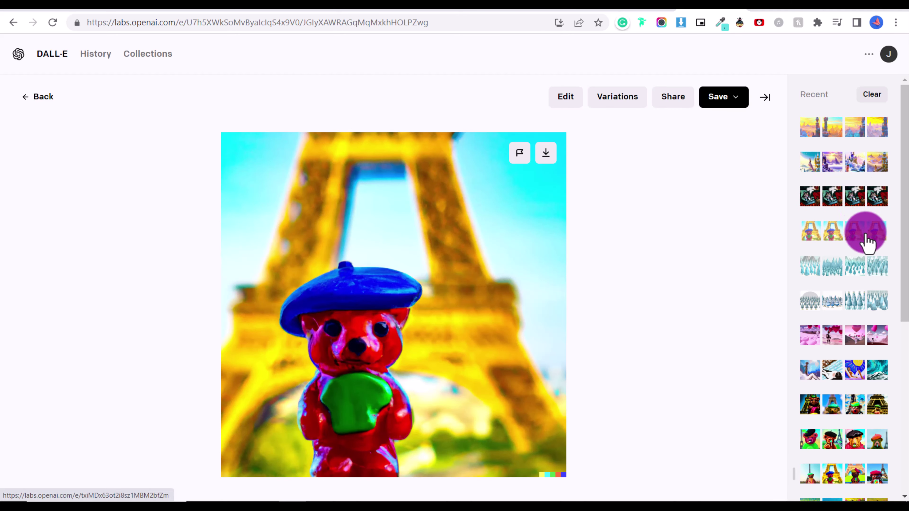
Step: Look through three recent generations, starting with the castle variations
left_click(834, 132)
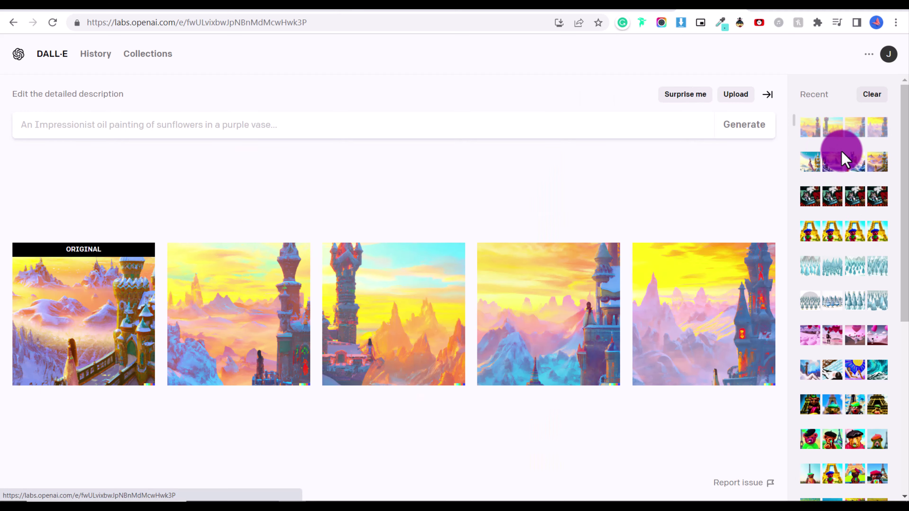
left_click(850, 165)
left_click(853, 199)
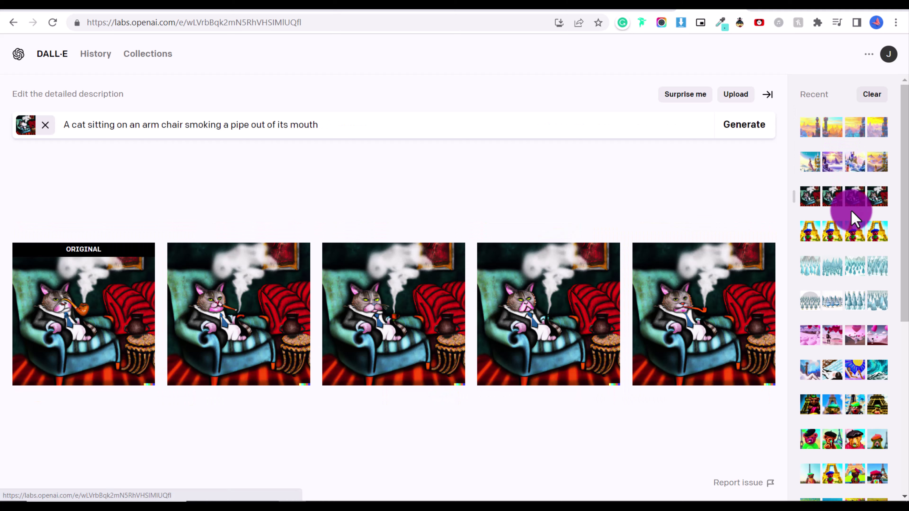
Step: Upload the city skyline photo and crop it to a square
left_click(732, 99)
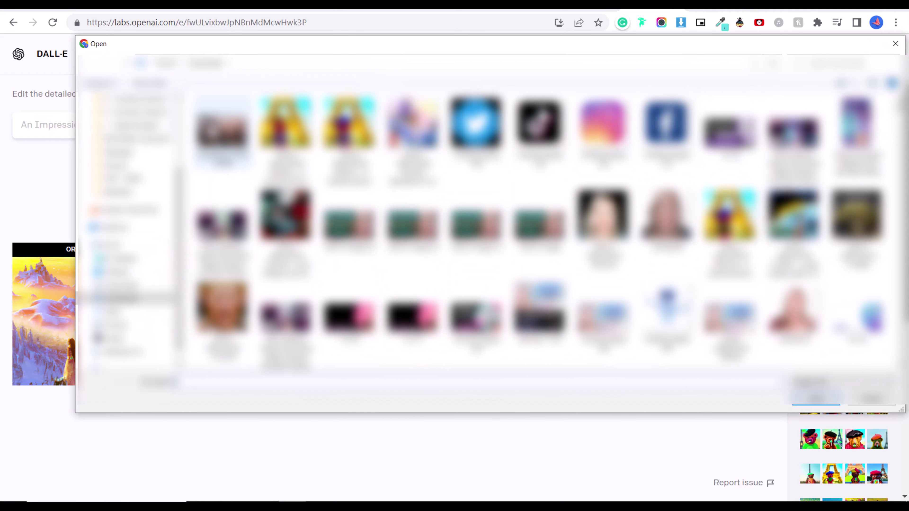
double_click(223, 130)
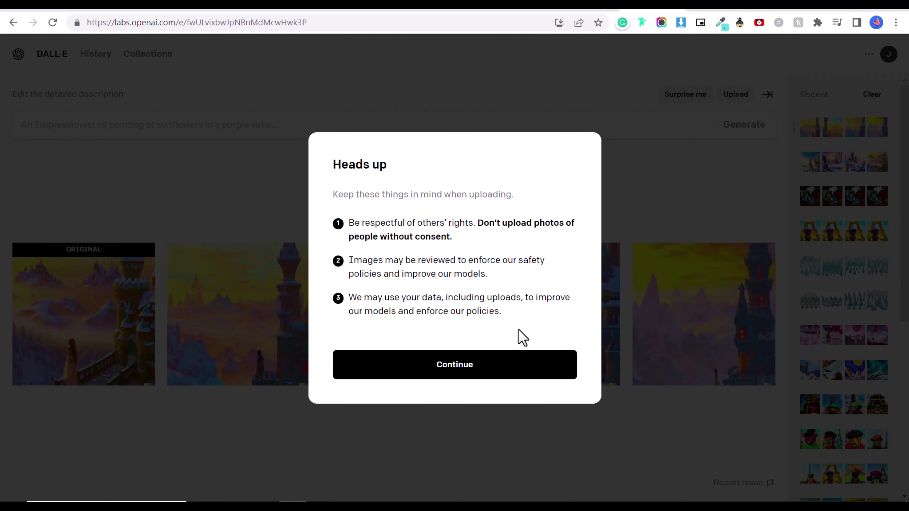
left_click(512, 366)
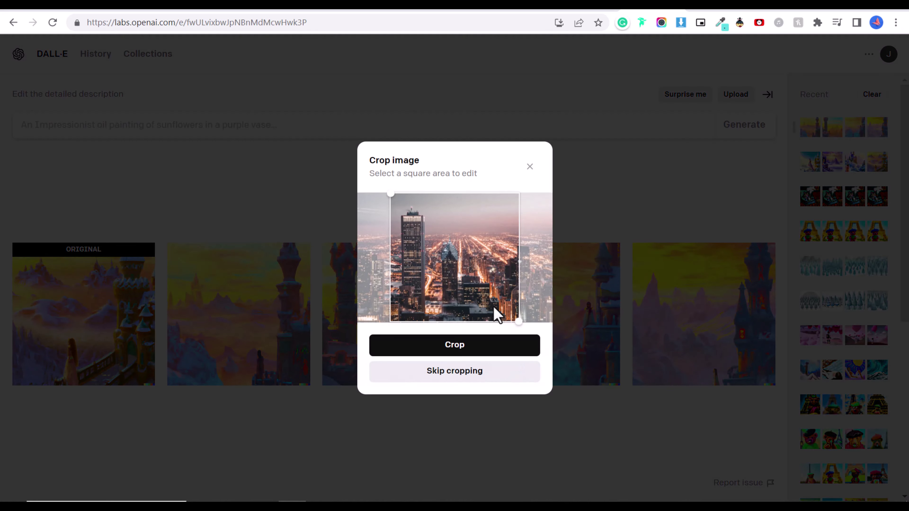
mouse_move(494, 306)
left_mouse_down()
mouse_move(487, 310)
mouse_move(506, 310)
mouse_move(497, 305)
left_mouse_up()
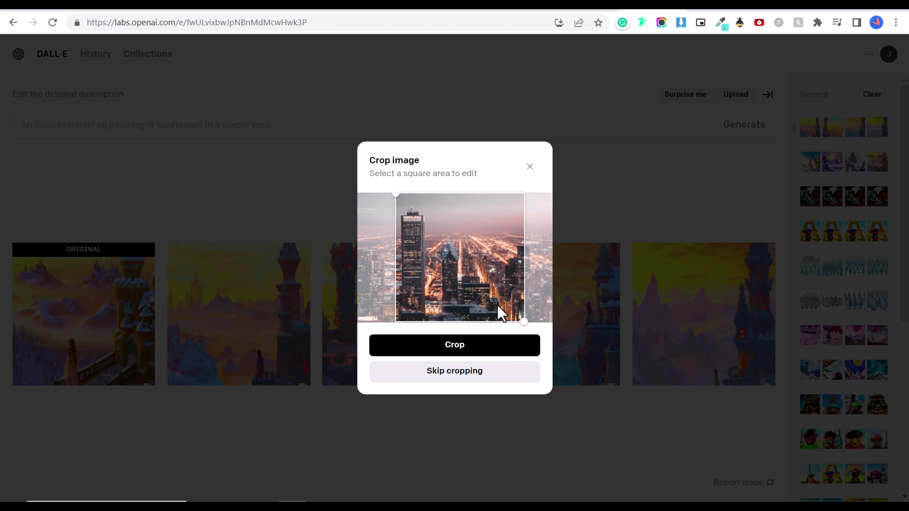
left_click(492, 353)
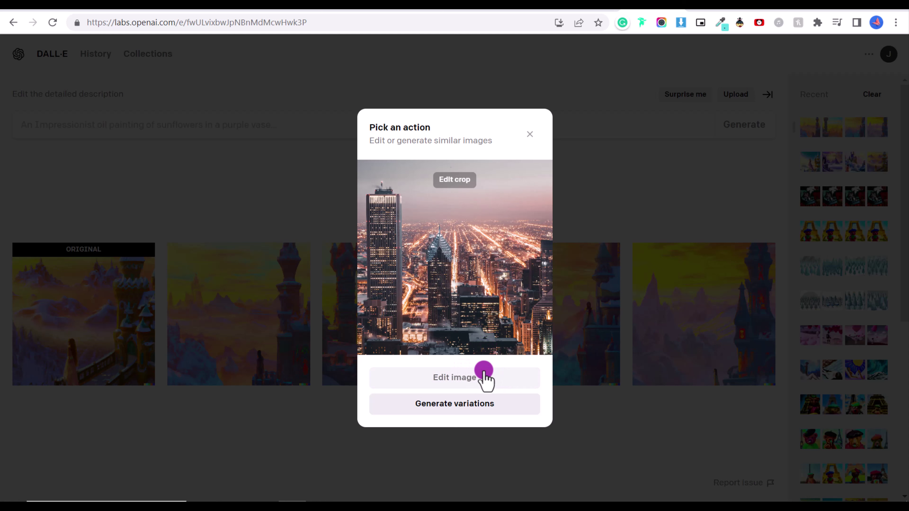
Step: Generate skyline variations, view the original and three variations, then go to Collections
left_click(448, 407)
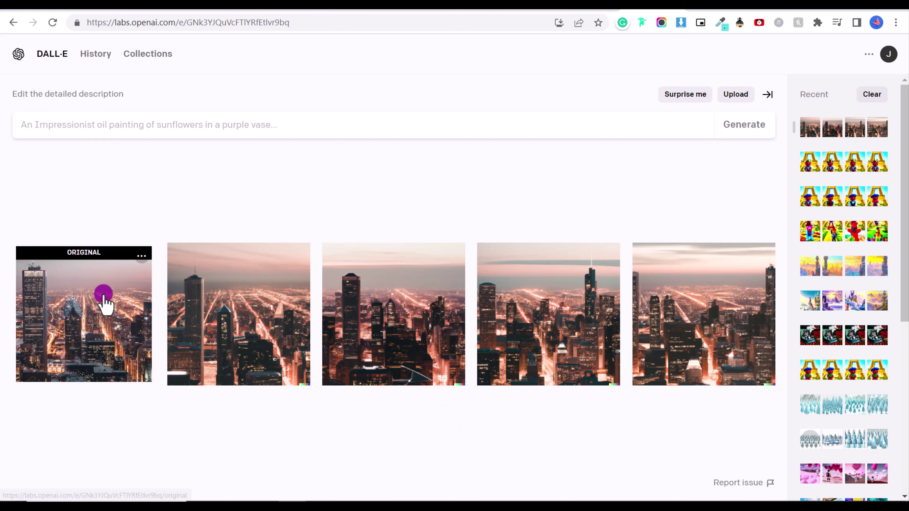
left_click(102, 302)
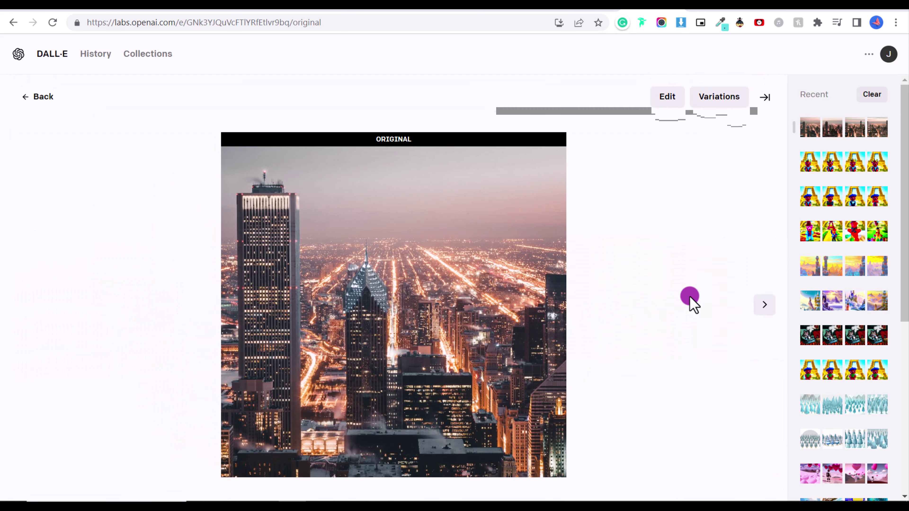
left_click(762, 308)
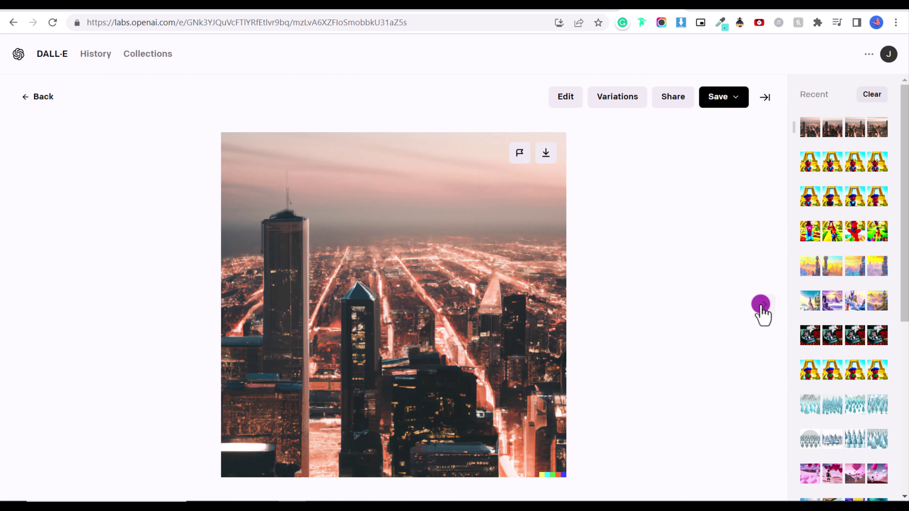
left_click(762, 308)
left_click(762, 306)
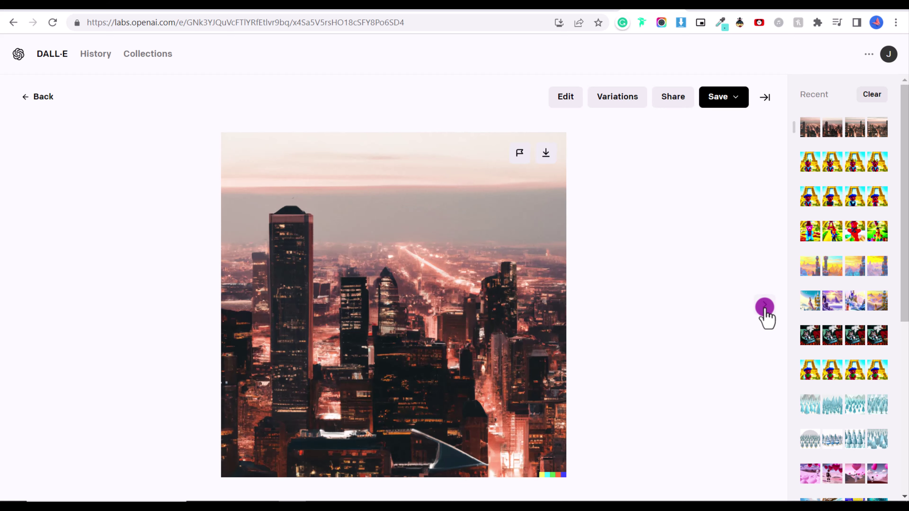
left_click(167, 55)
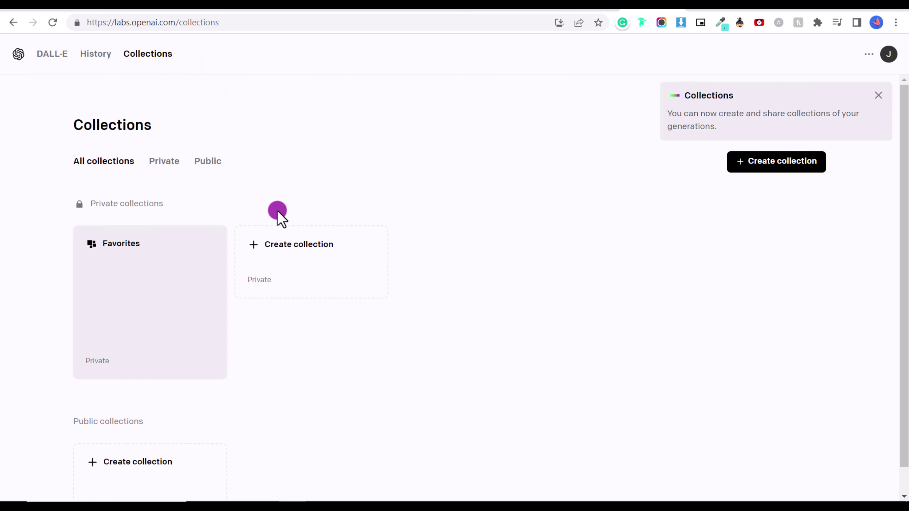
Step: Create the private collection 'Childrens Illustrations', view it, and return to all collections
left_click(282, 246)
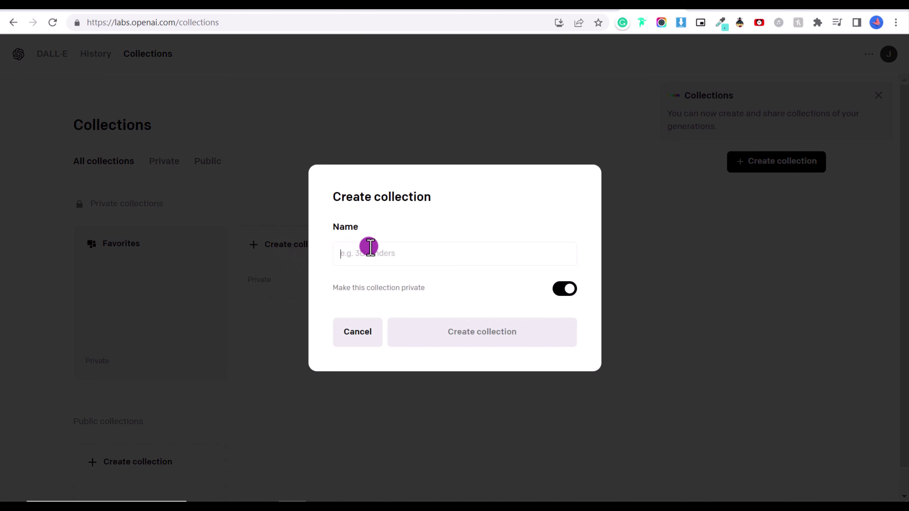
type("Childrens Illus")
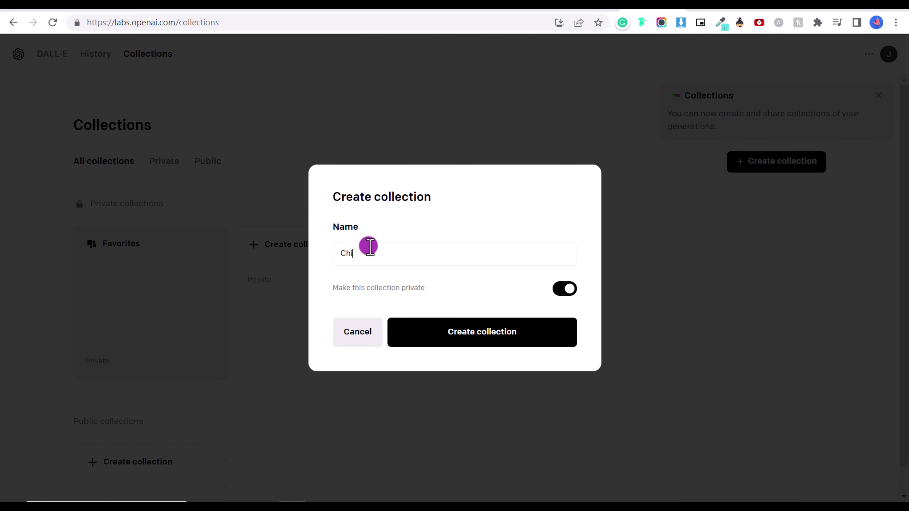
type("trations")
left_click(453, 333)
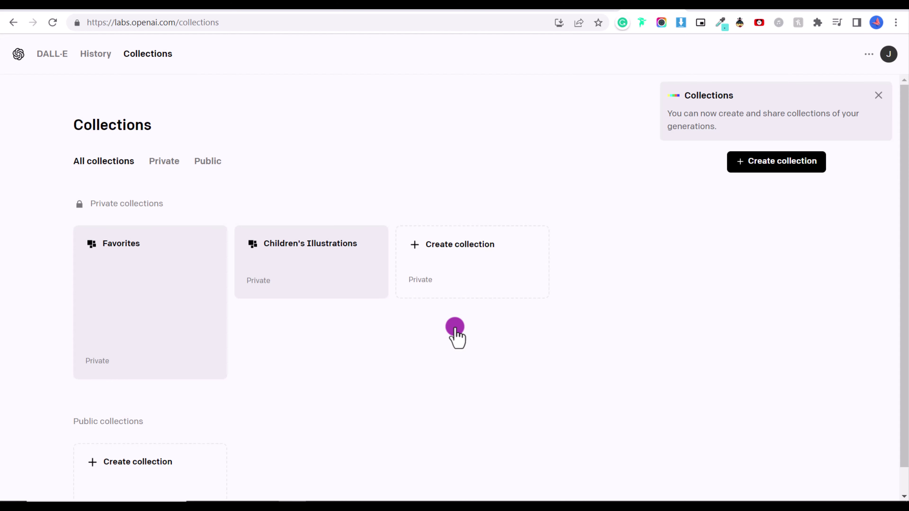
left_click(362, 285)
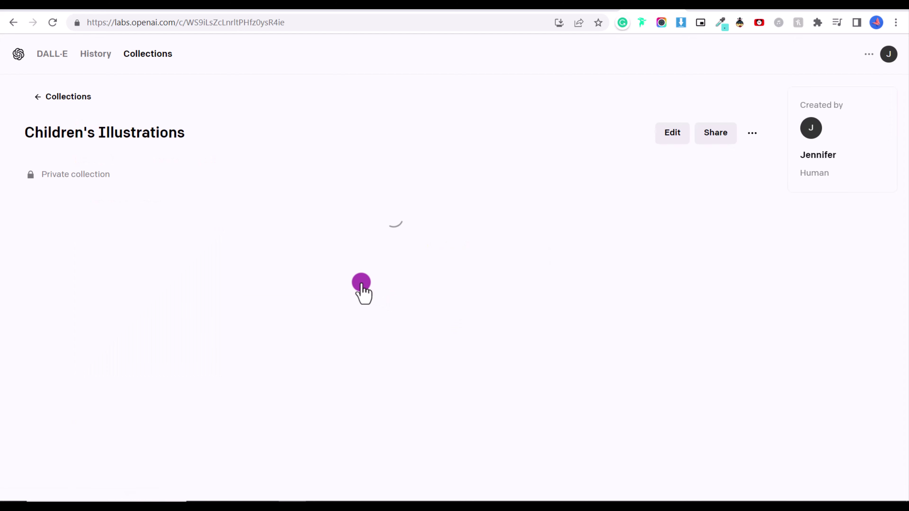
scroll(362, 284, "down", 2)
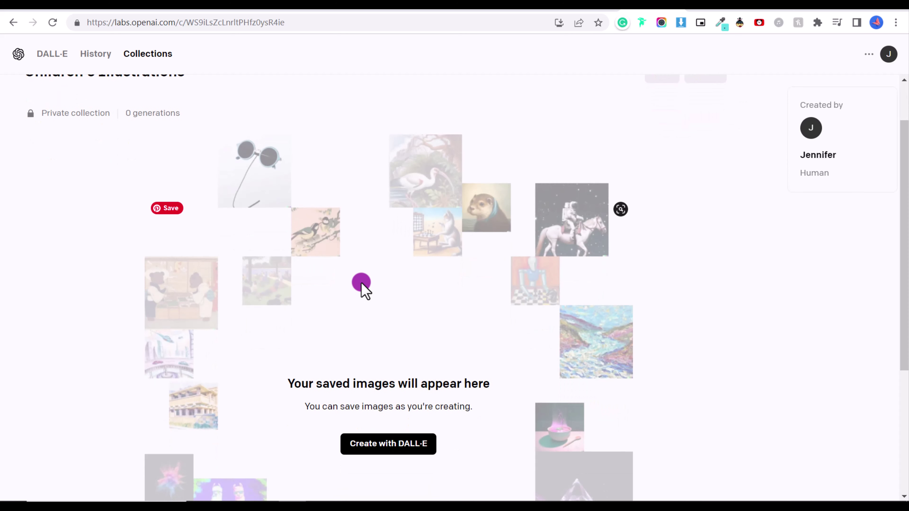
left_click(148, 53)
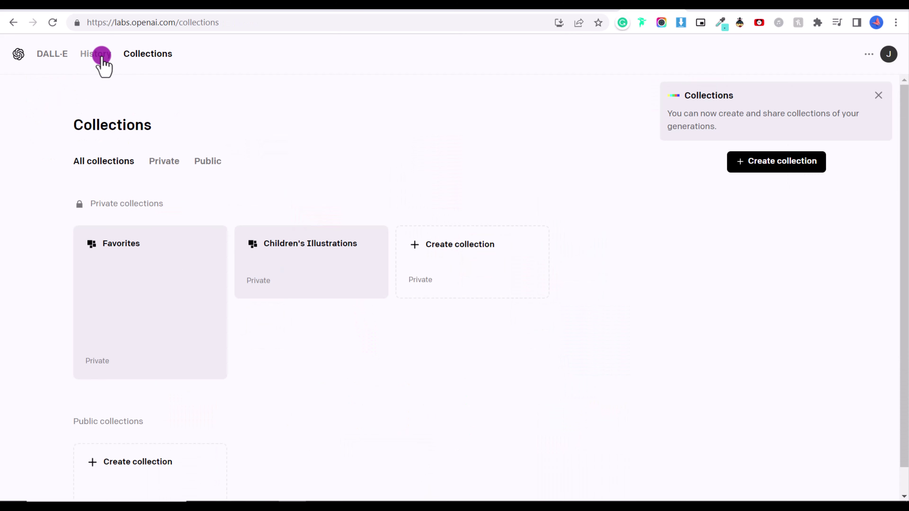
Step: Save the first cityscape image from History into a new collection named 'City'
left_click(101, 55)
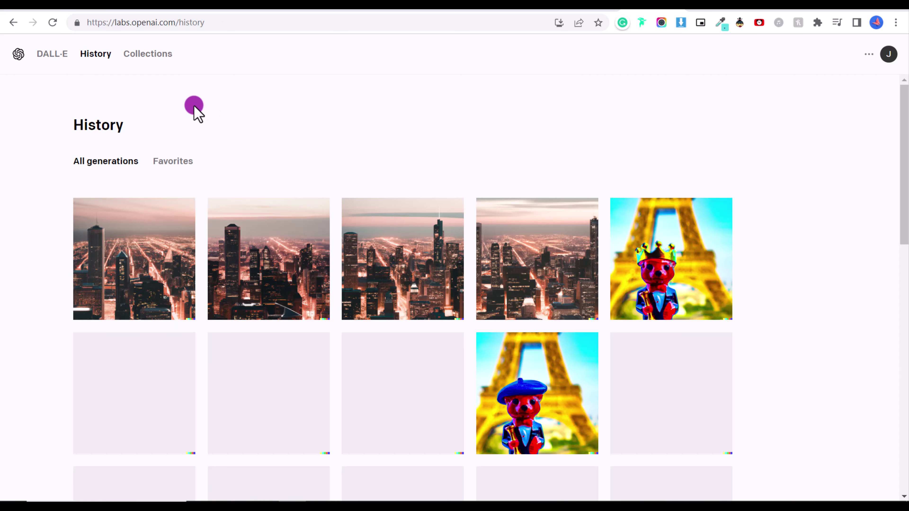
mouse_move(163, 214)
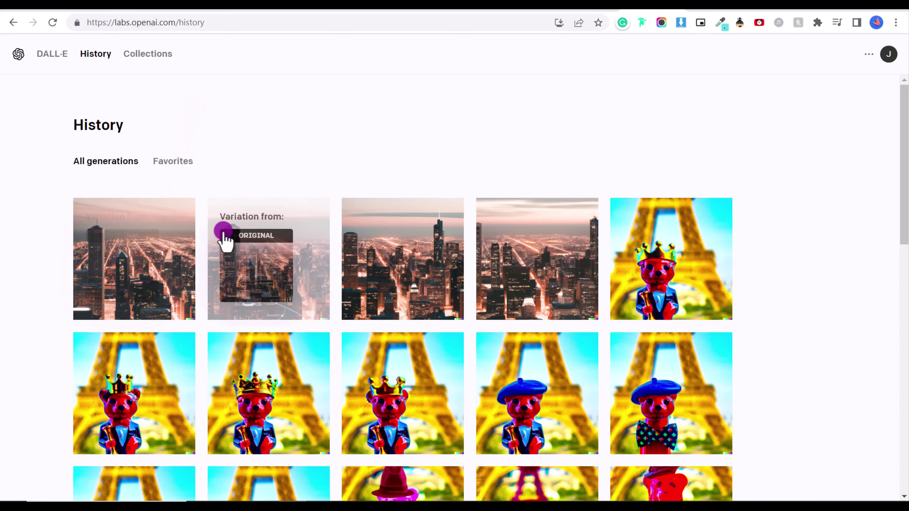
left_click(174, 233)
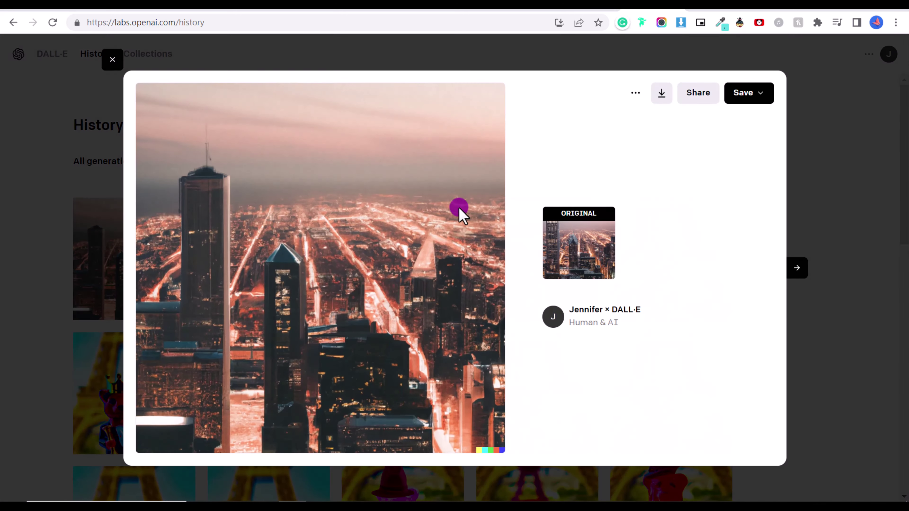
left_click(762, 95)
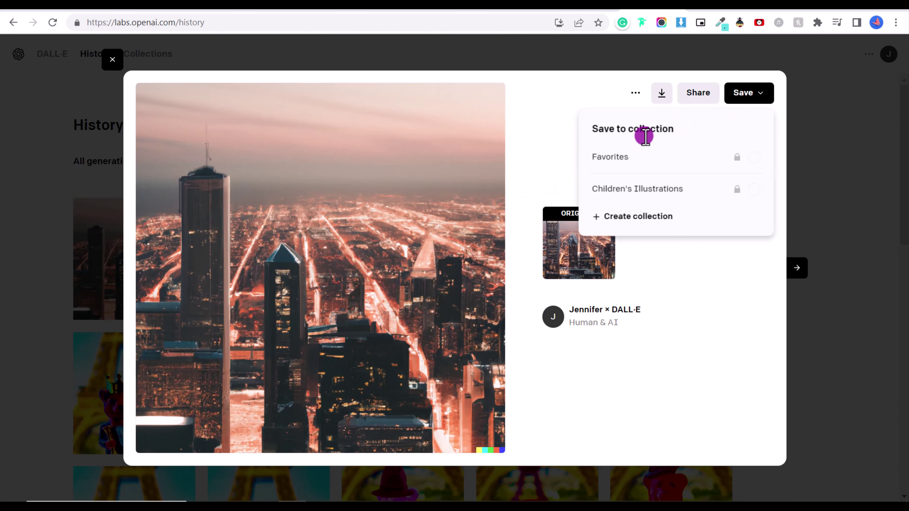
left_click(648, 216)
type("City")
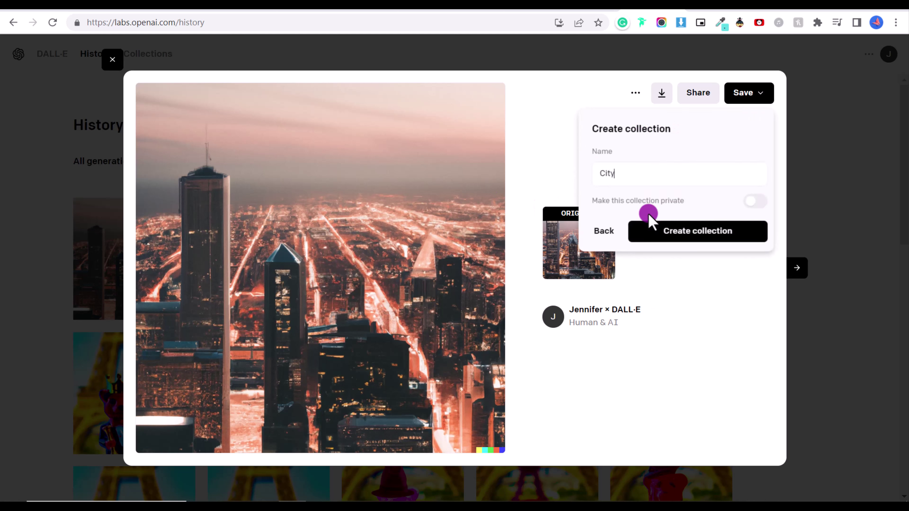
left_click(663, 231)
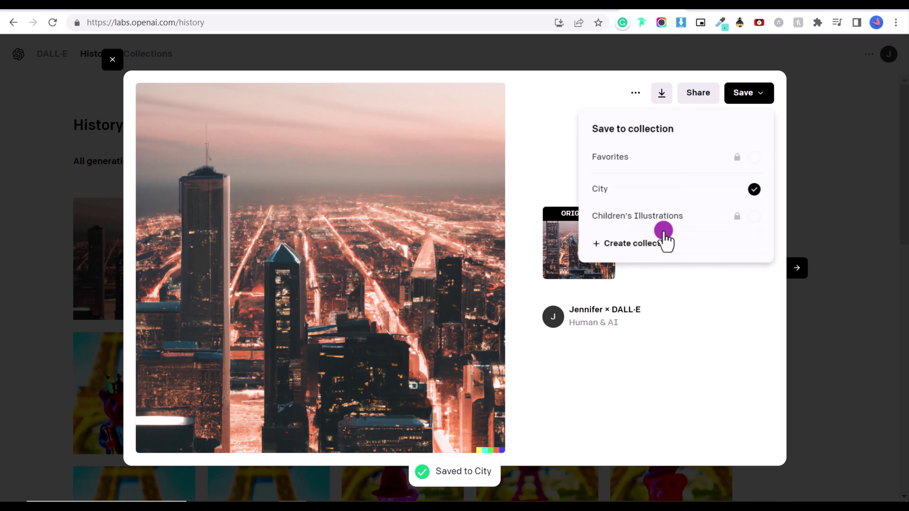
Step: Close the enlarged view and open the crowned gummy bear image
left_click(806, 194)
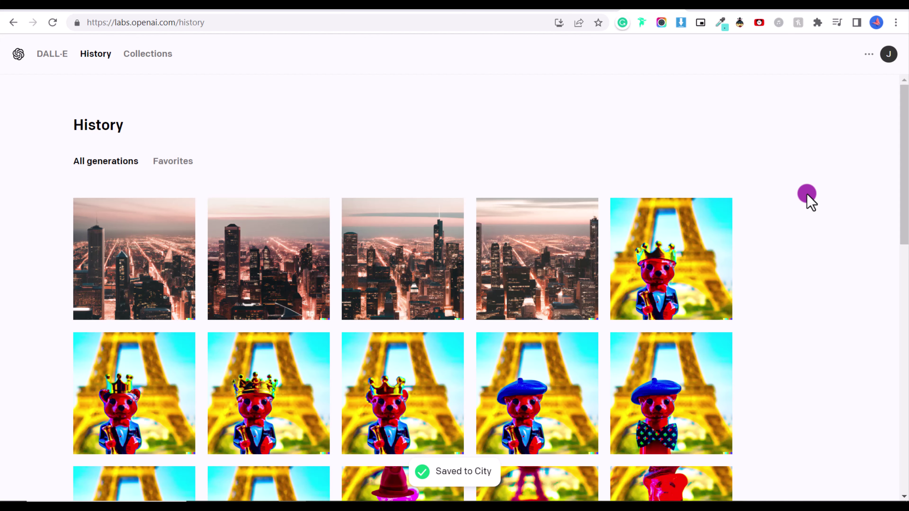
mouse_move(704, 239)
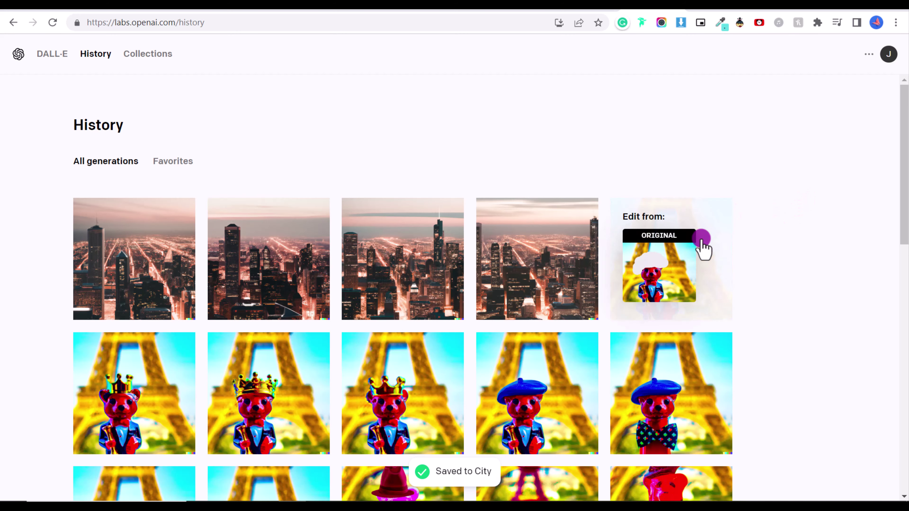
left_click(696, 272)
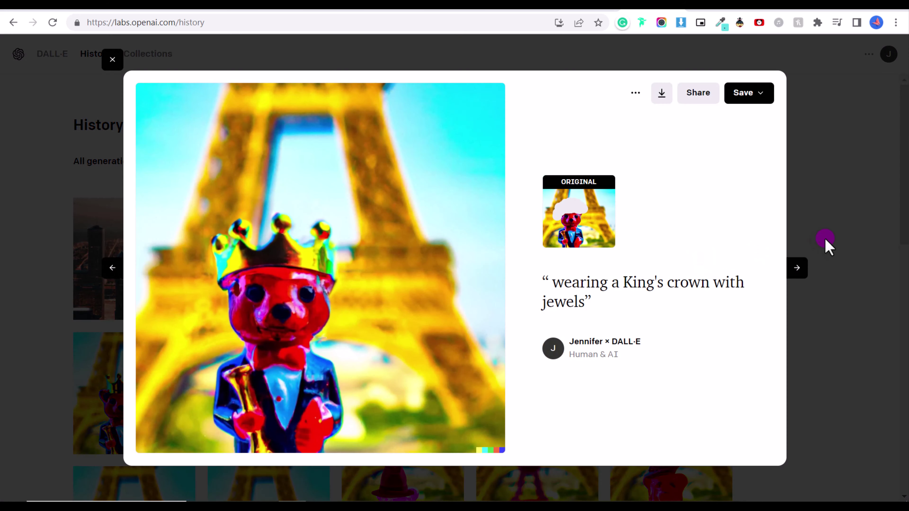
Step: View the bowtie-and-tuxedo bear image, then switch to the Photopea browser tab
left_click(796, 268)
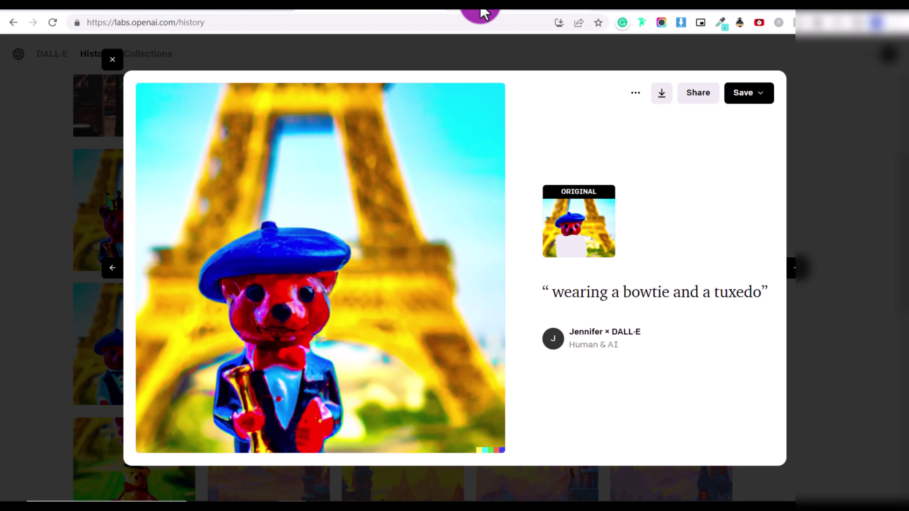
left_click(481, 9)
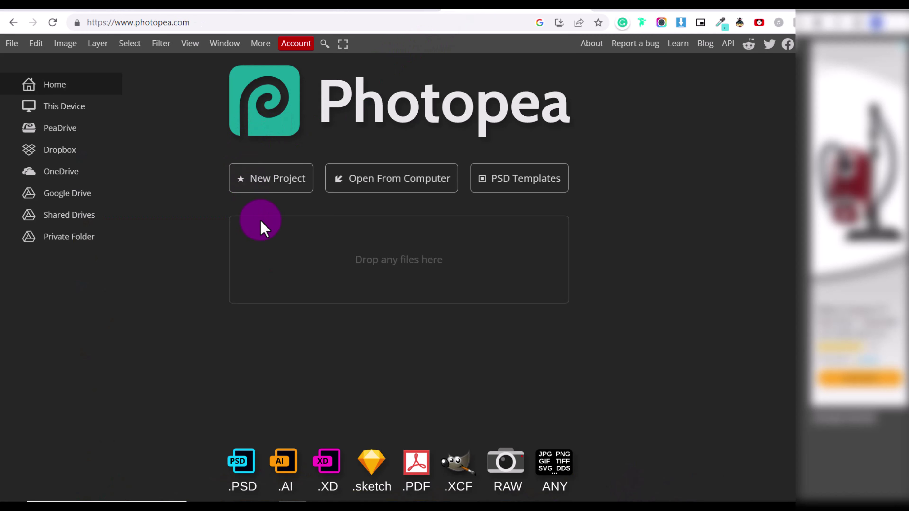
Step: Open the downloaded tuxedo gummy bear image from the Downloads folder in Photopea
left_click(374, 196)
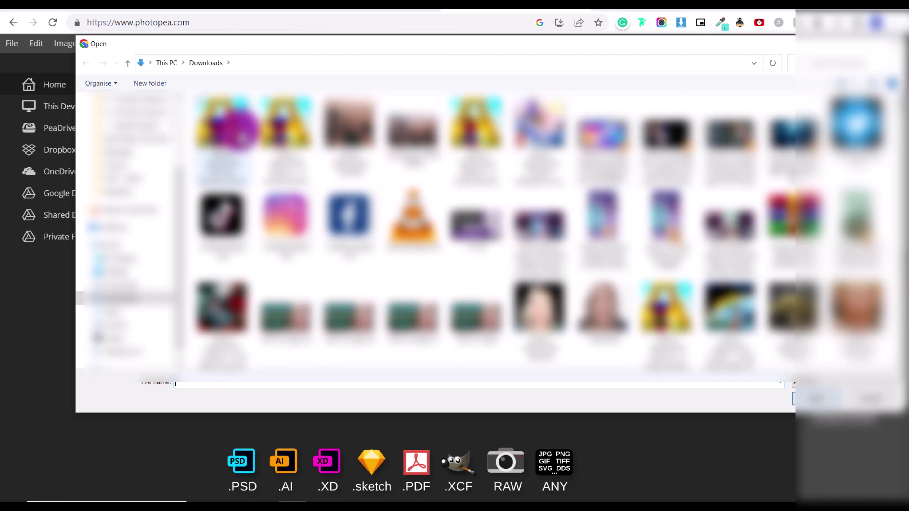
double_click(238, 133)
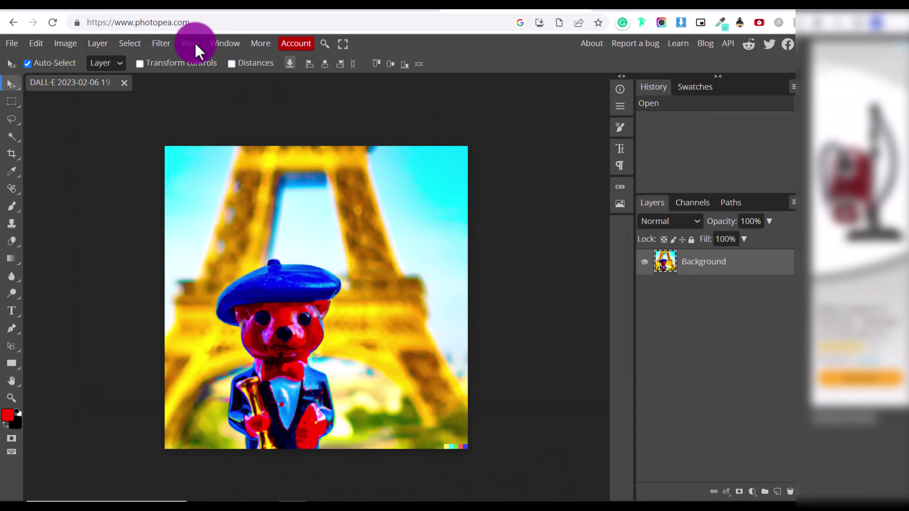
Step: Paint out the coloured watermark squares in the bottom-right corner with the Spot Healing Brush
left_click(192, 44)
left_click(201, 61)
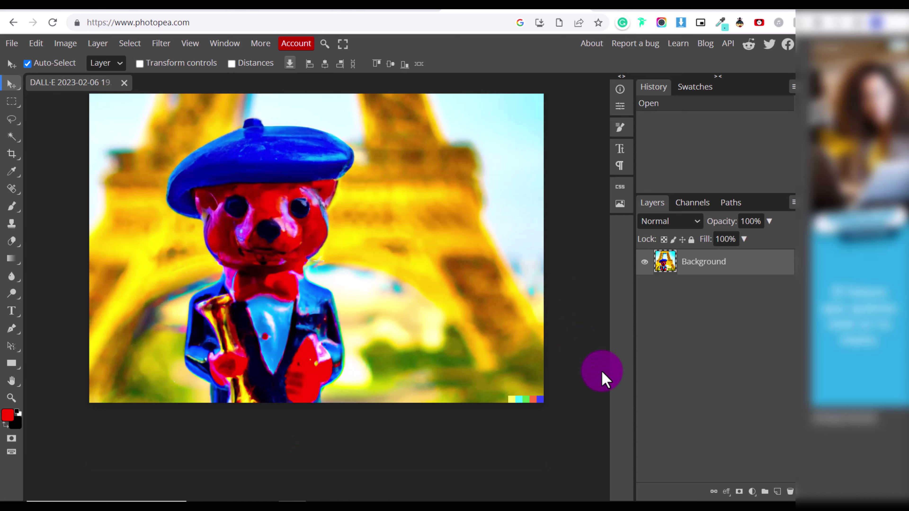
left_click(13, 189)
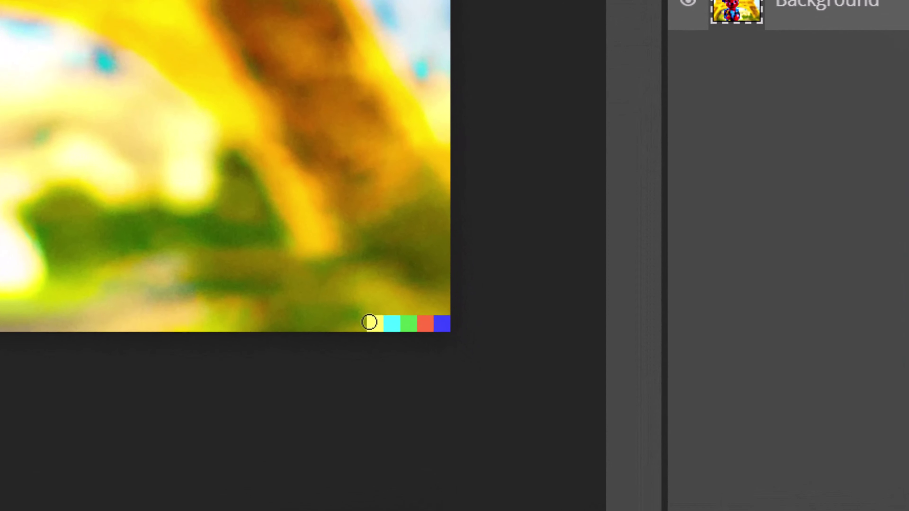
left_click_drag(509, 397, 524, 398)
mouse_move(402, 318)
left_mouse_down()
mouse_move(449, 323)
mouse_move(406, 329)
left_mouse_up()
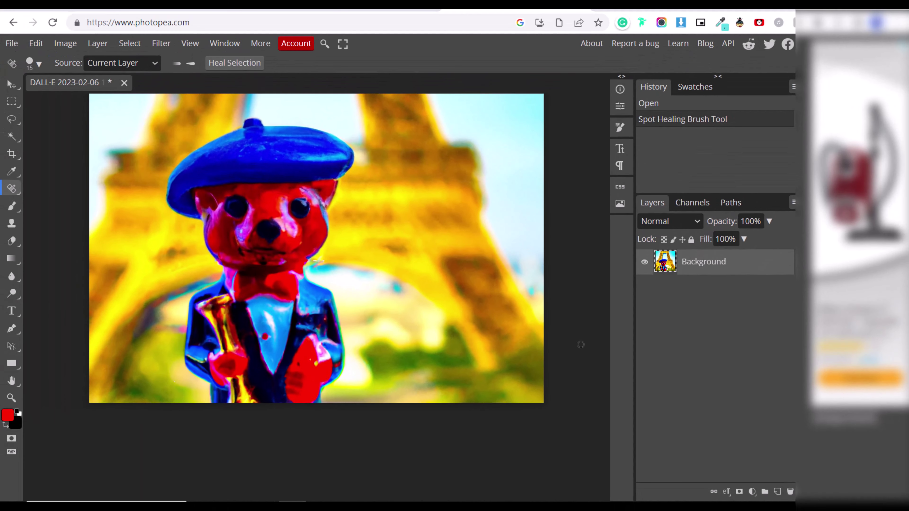
left_click(190, 43)
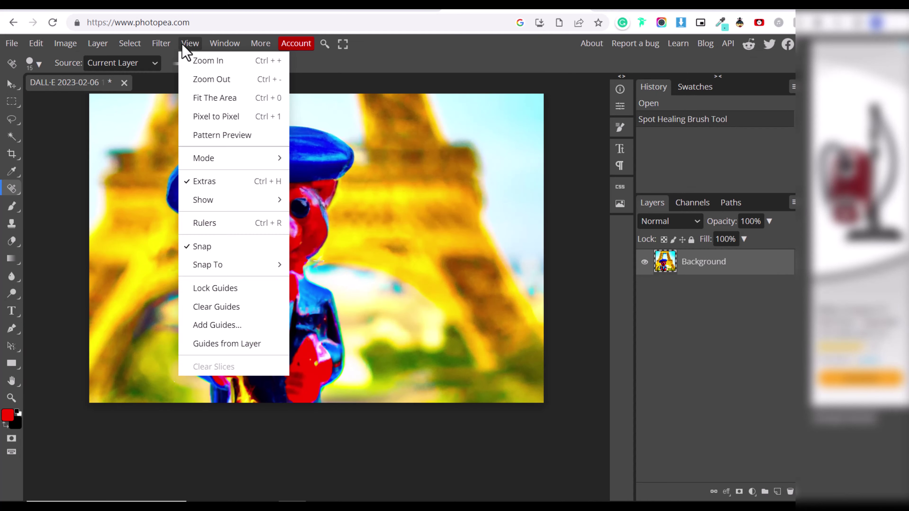
left_click(189, 79)
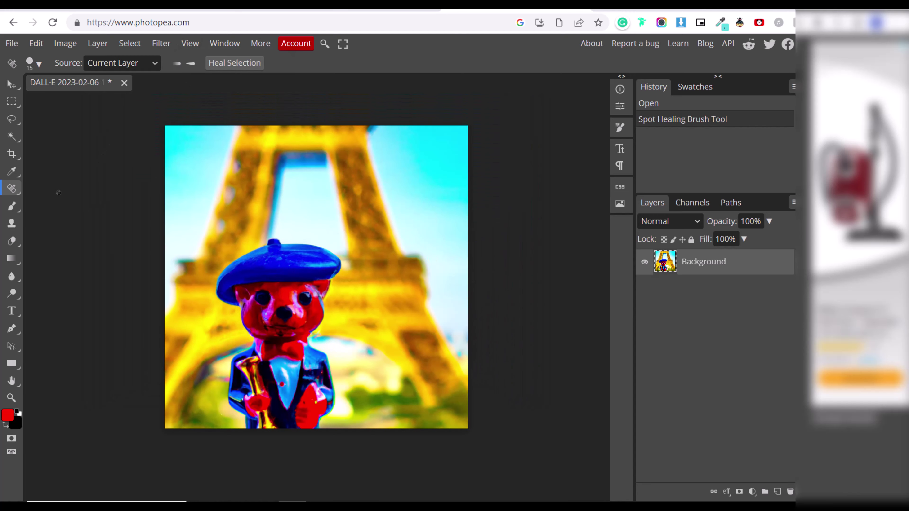
Step: Save the image through PNG Save for web under the file name 'DALL·Egummy bear 2'
left_click(17, 44)
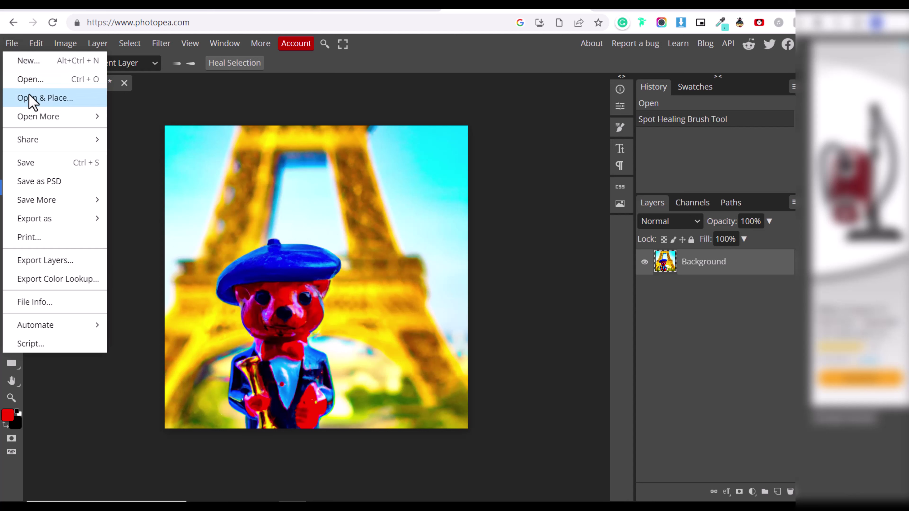
mouse_move(39, 220)
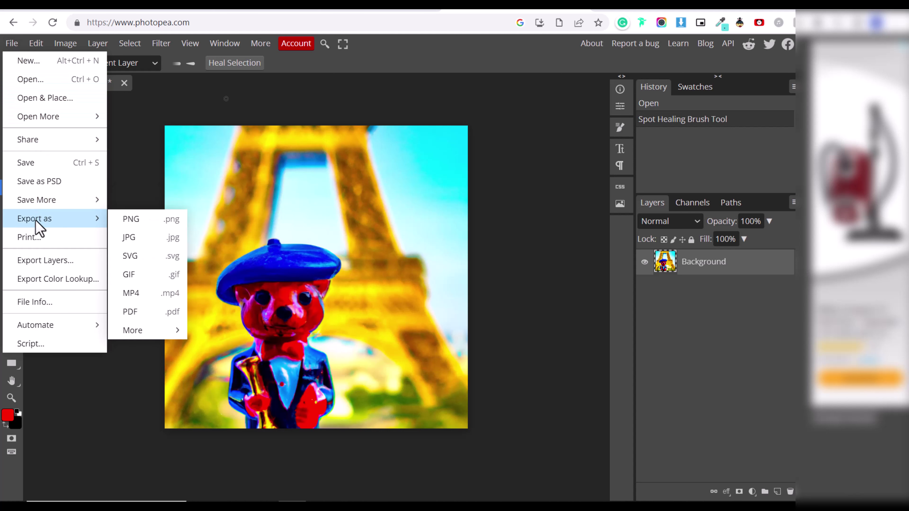
left_click(146, 225)
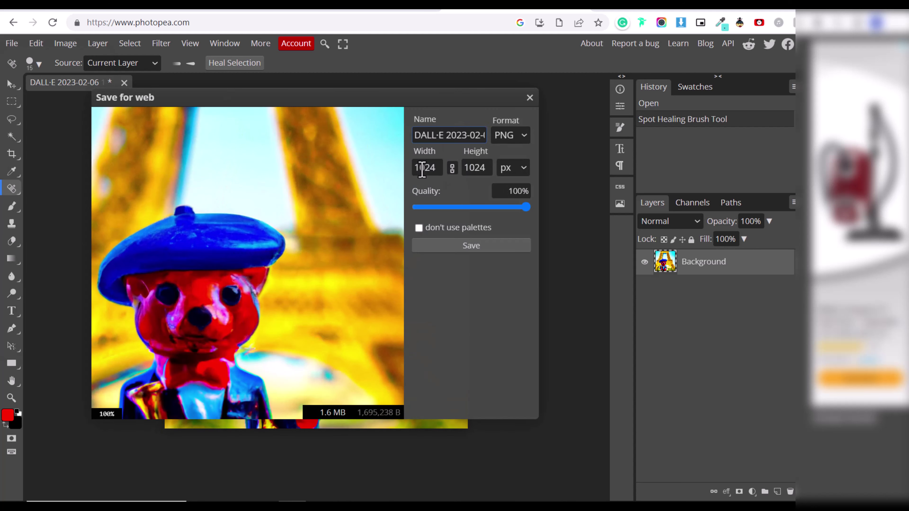
left_click_drag(445, 138, 517, 142)
type("gummy bear 2")
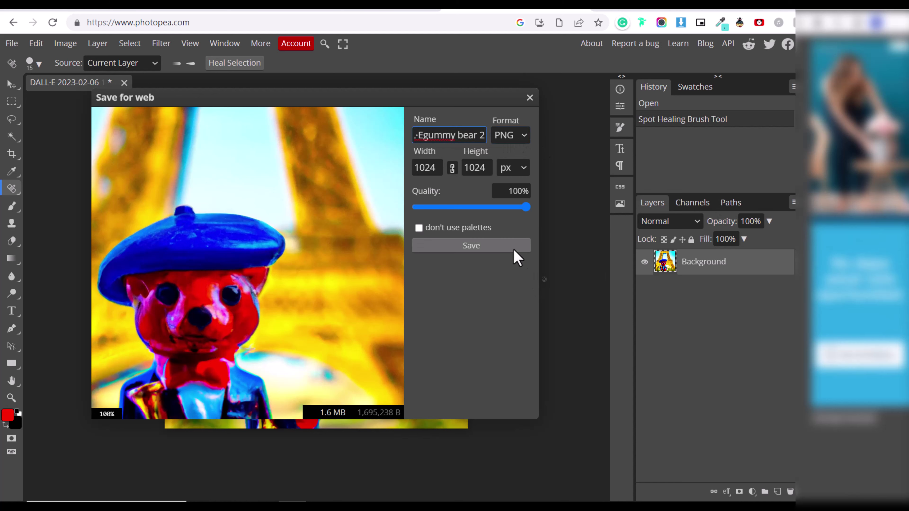
left_click(513, 247)
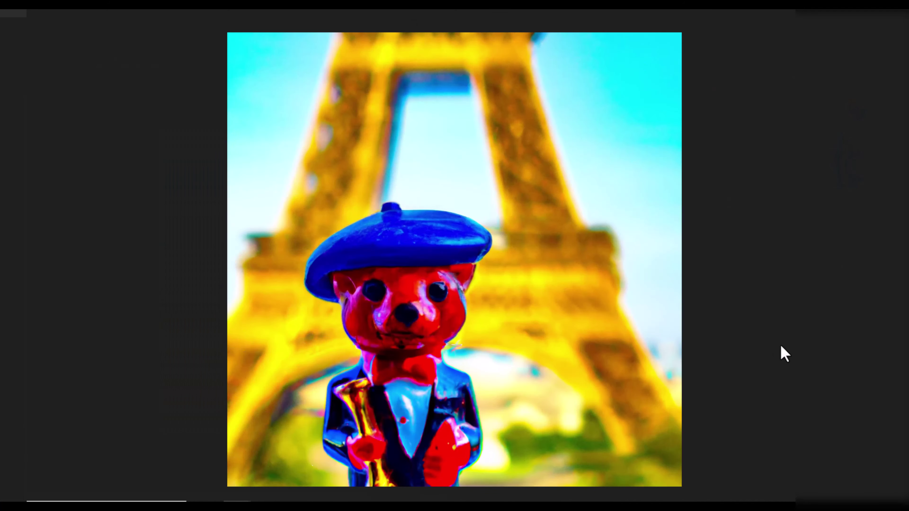